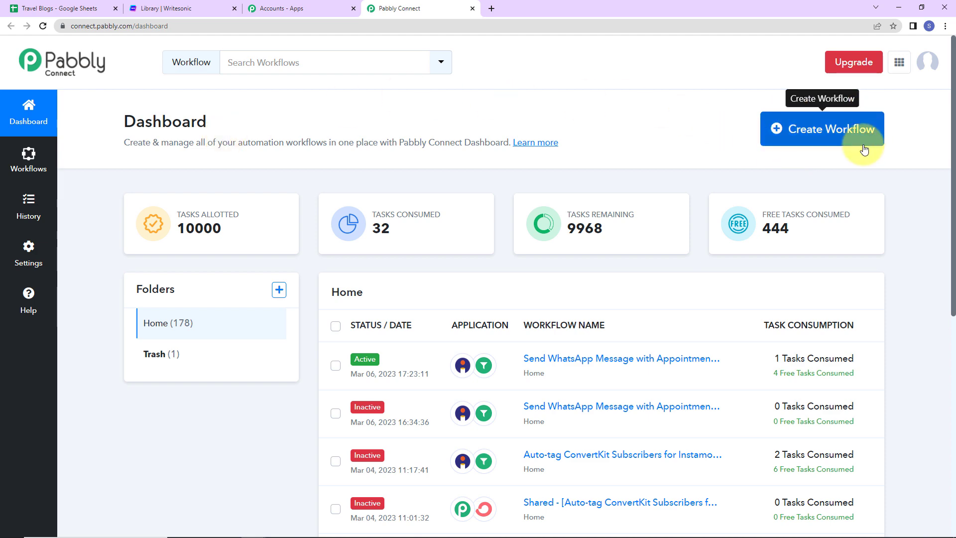
Create a workflow named "Write Travel Blogs using Writesonic".
click(839, 131)
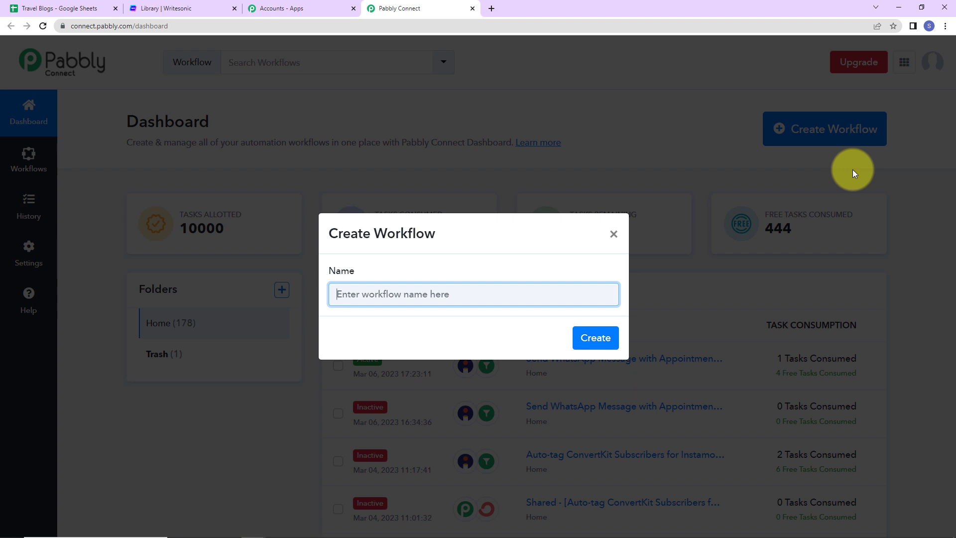
text(Write Travel Blogs using Writesonic)
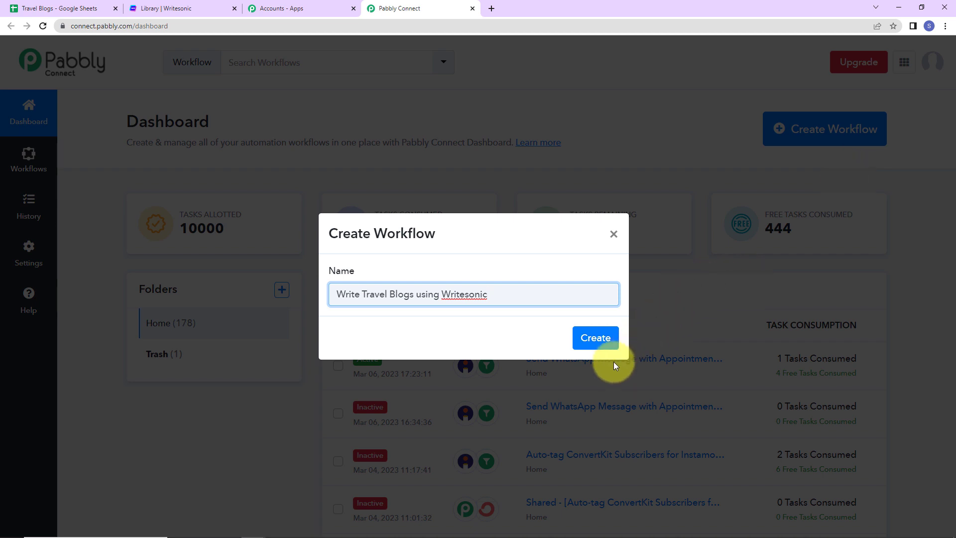
click(591, 338)
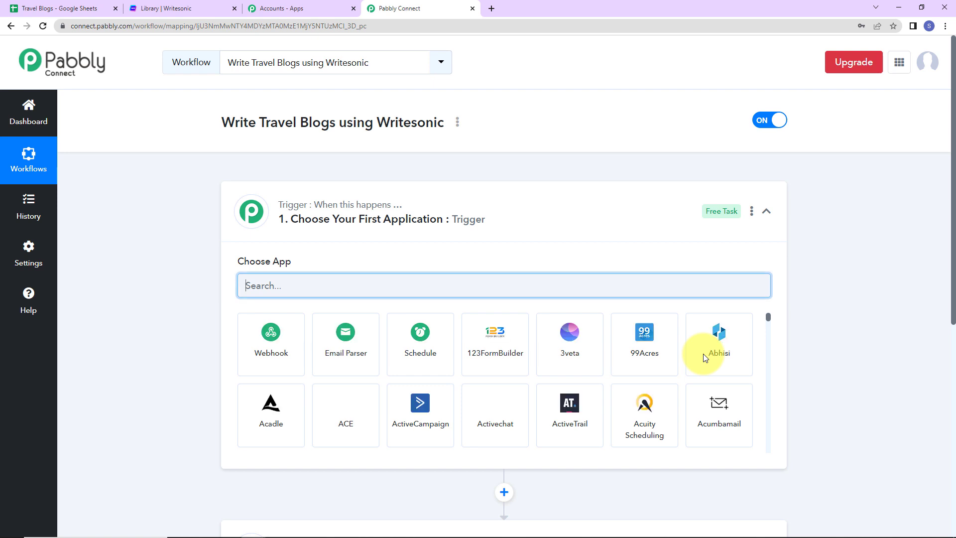
Set the trigger to Google Sheets with the New or Updated Spreadsheet Row event and copy its webhook URL.
scroll(421, 259, down, 2)
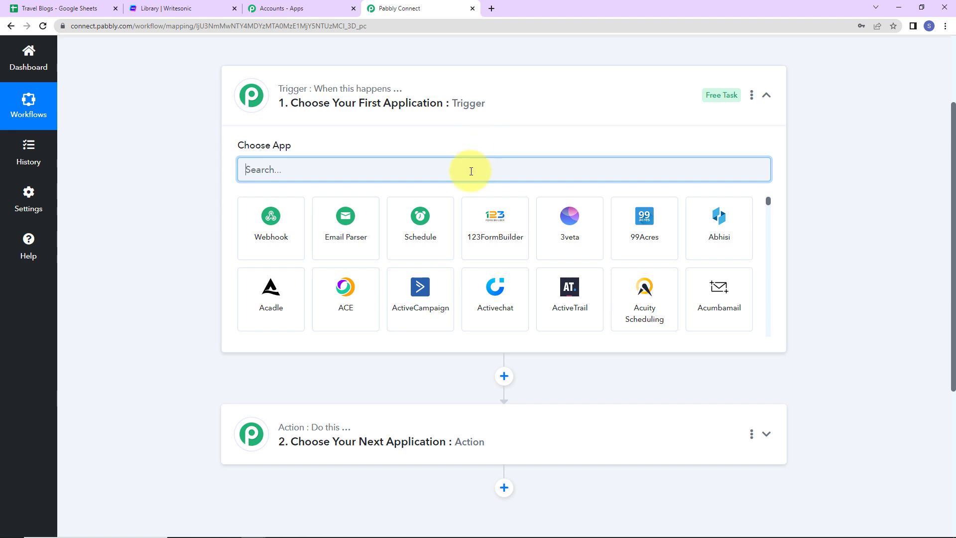
text(goog)
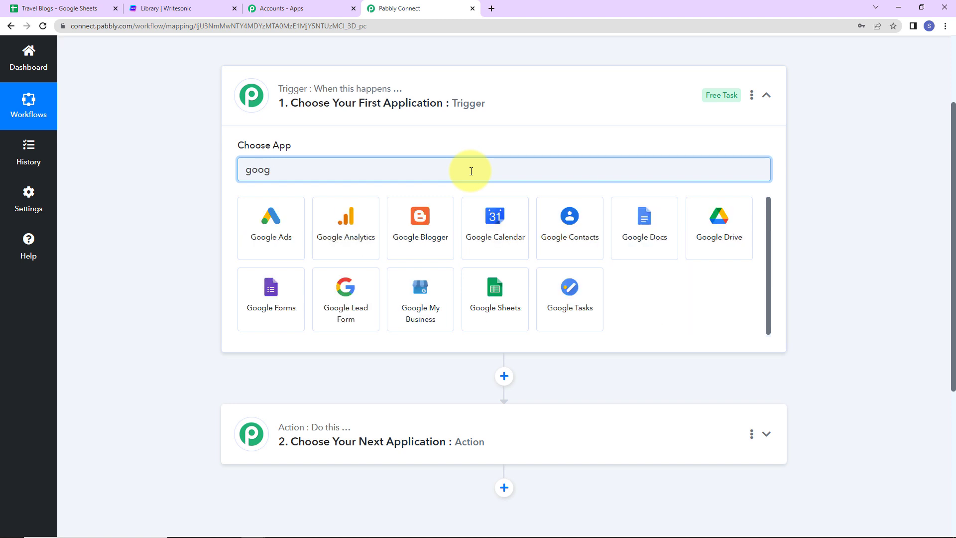
text(le)
click(496, 304)
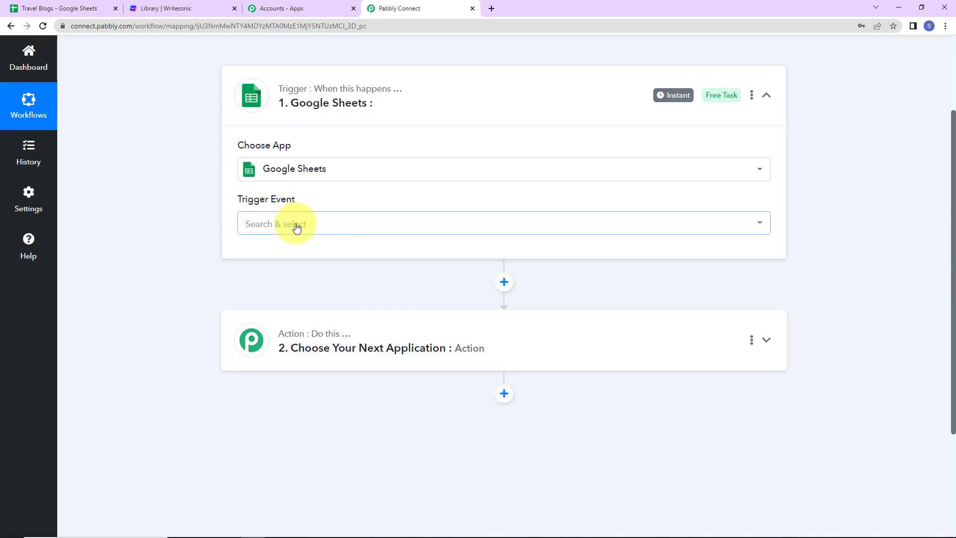
click(297, 226)
click(327, 285)
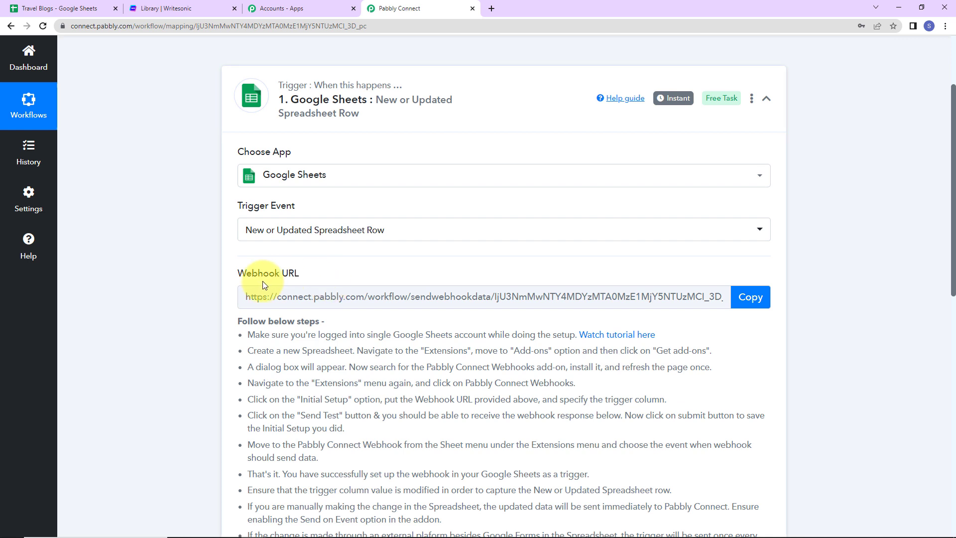
scroll(260, 274, down, 2)
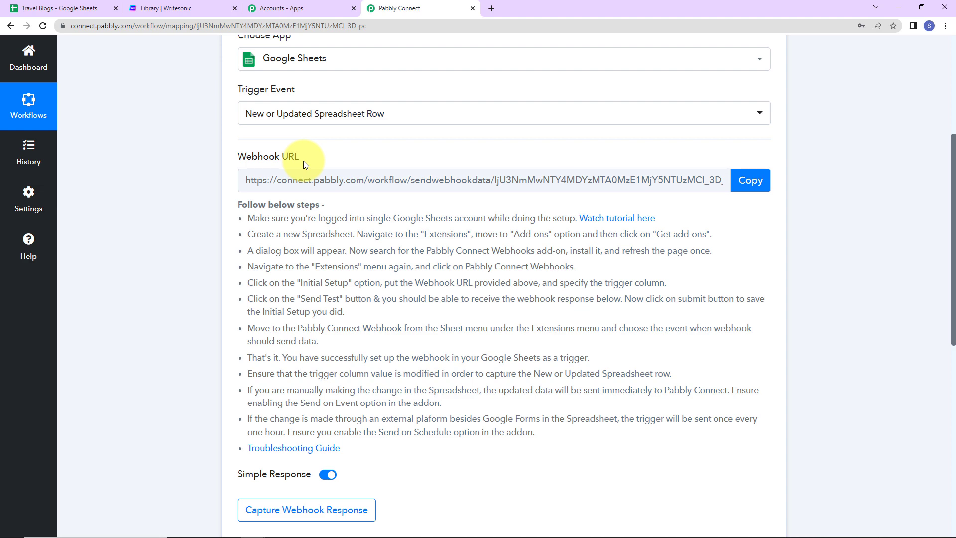
click(750, 180)
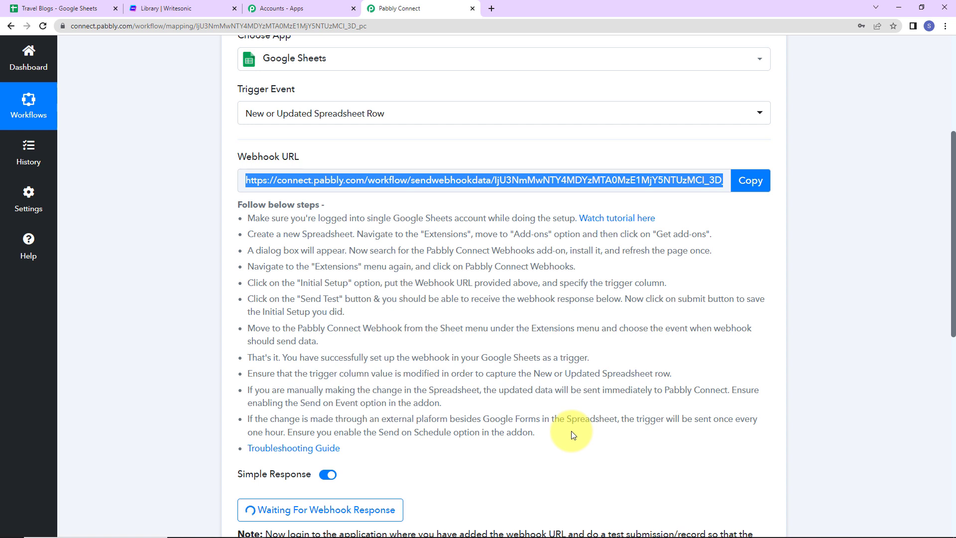
In the Travel Blogs spreadsheet in Google Sheets, enter "Top 10 places to visit in March in India" in cell A2 under Subject.
click(61, 8)
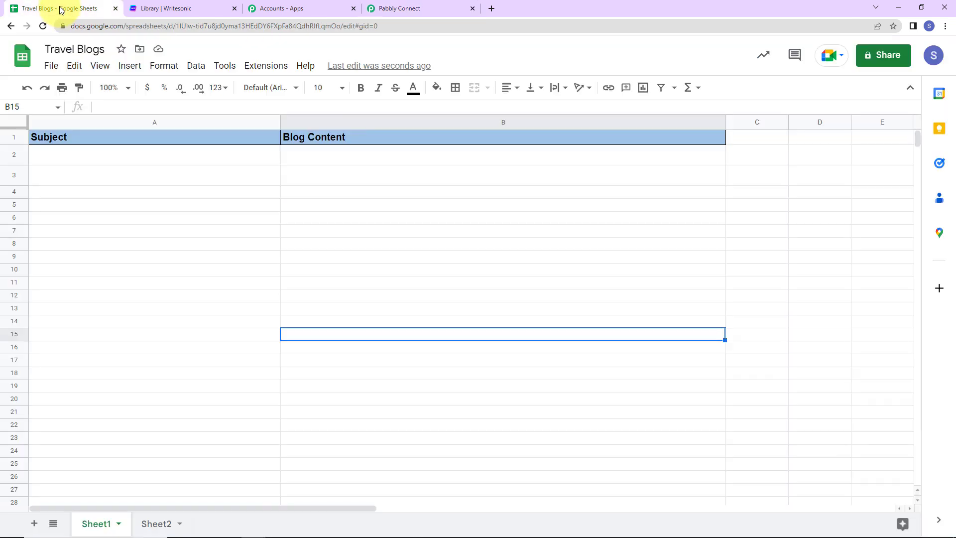
drag(45, 48, 107, 49)
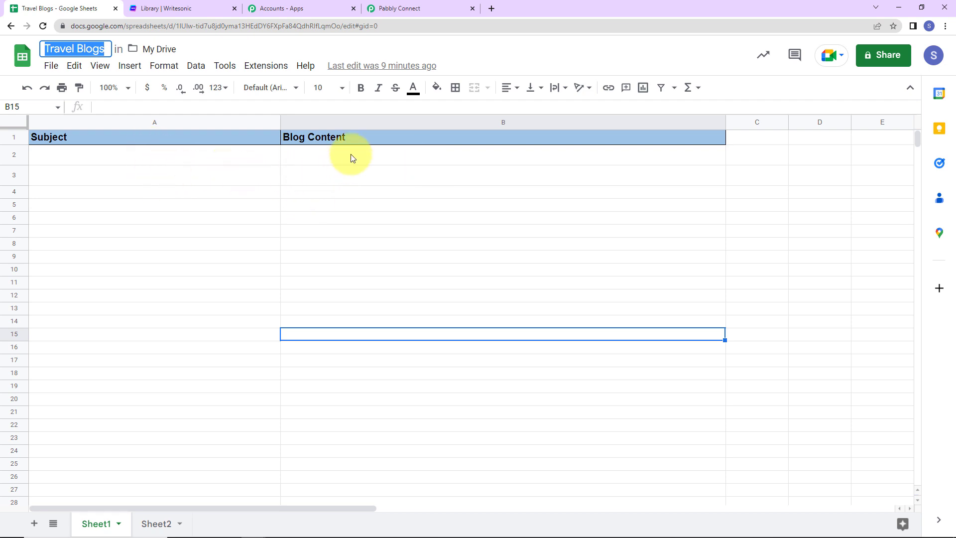
click(96, 161)
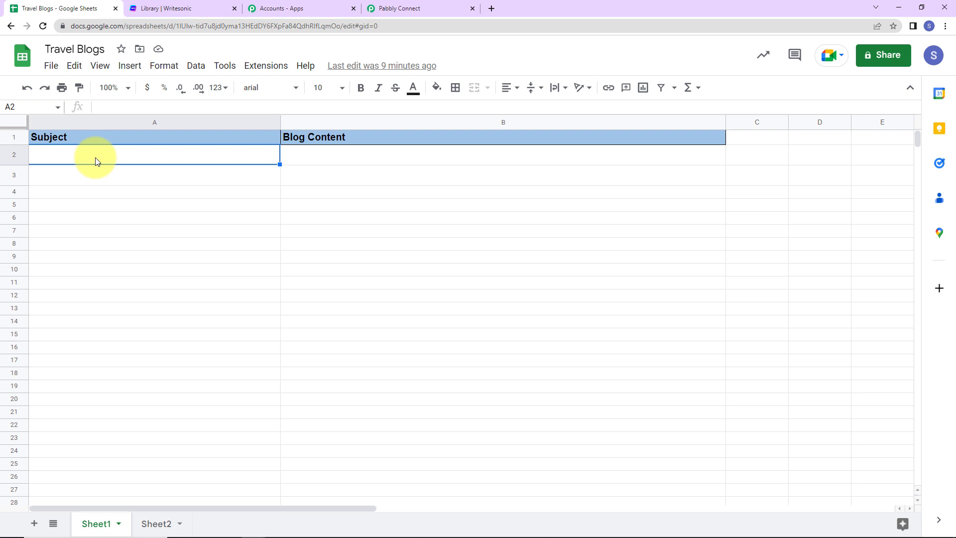
text(Top 10 p)
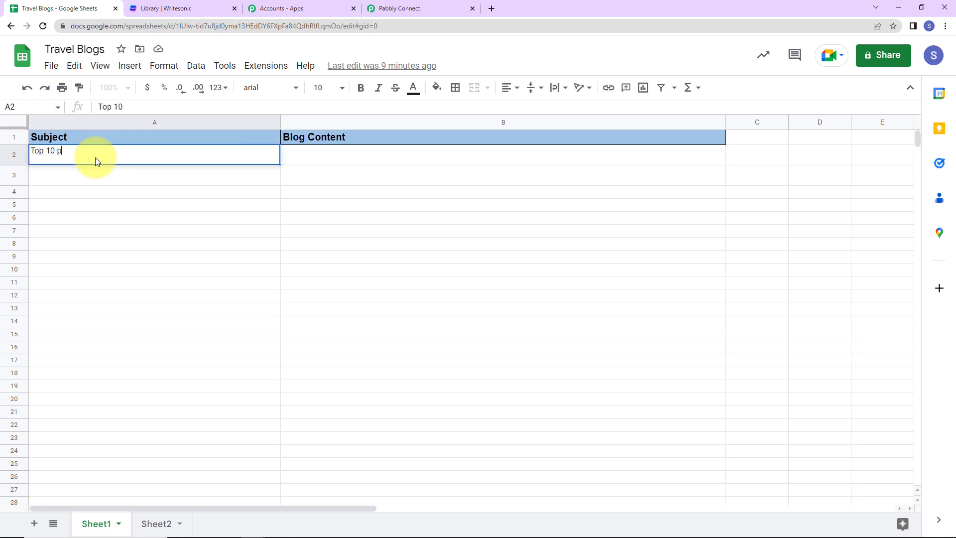
text(laces to visit in March i)
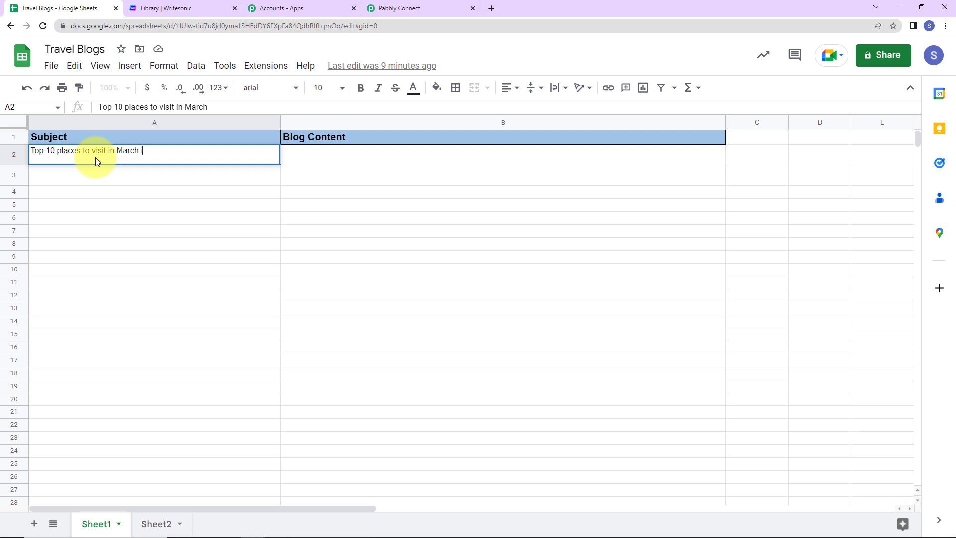
text(n India)
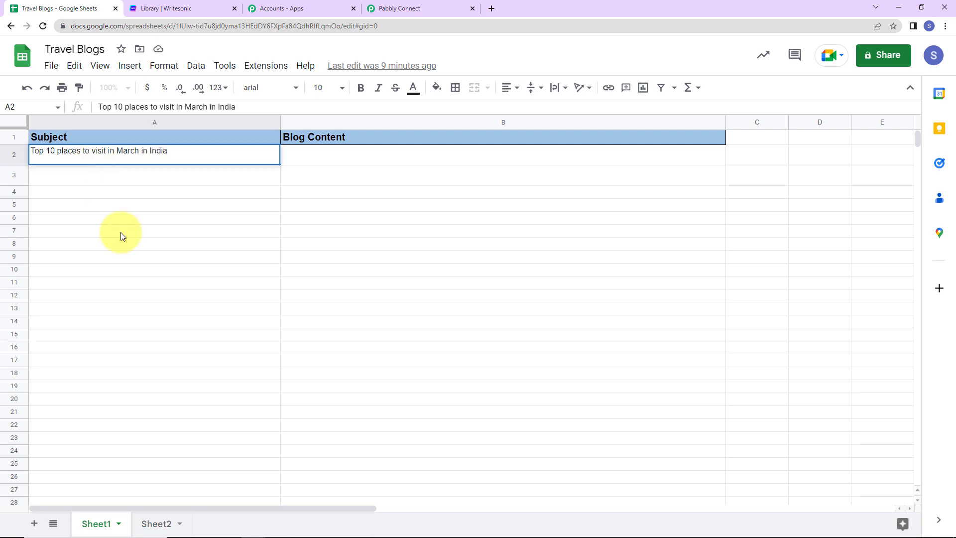
click(132, 238)
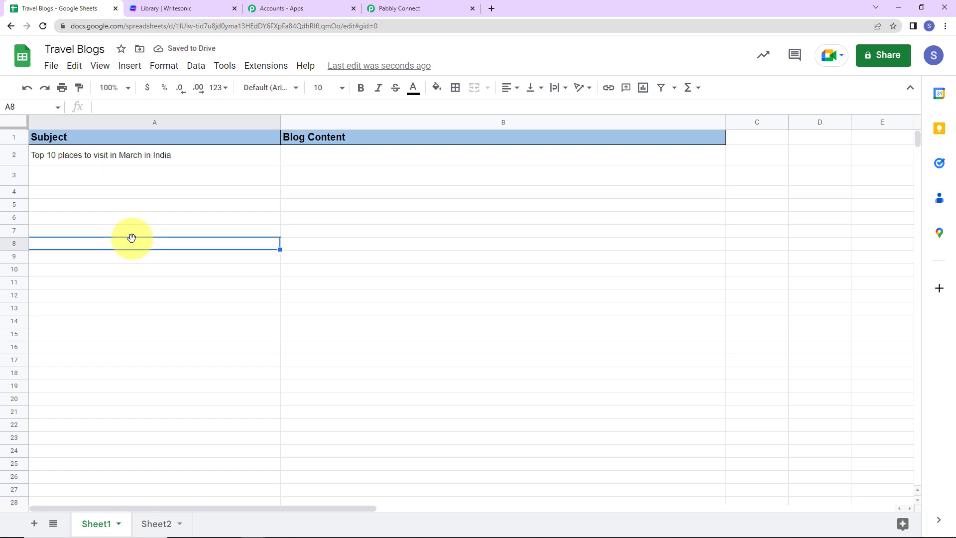
Look up the Pabbly Connect Webhooks add-on in the Google Workspace Marketplace, then close the marketplace.
click(265, 65)
mouse_move(284, 91)
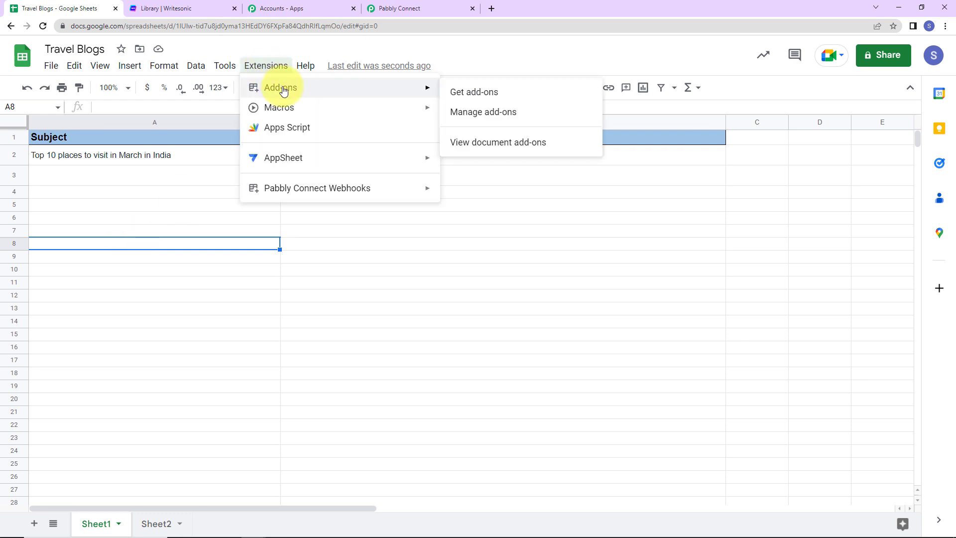
click(466, 93)
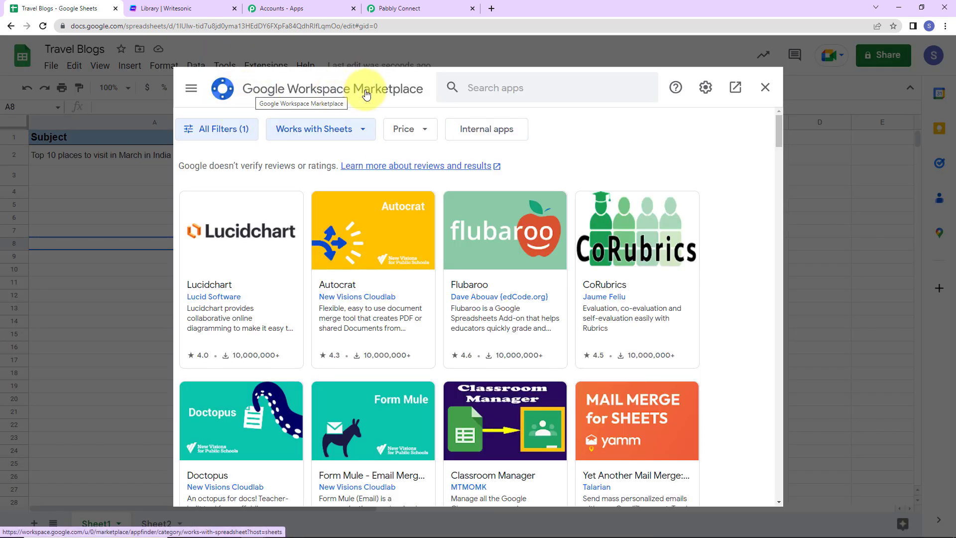
click(519, 83)
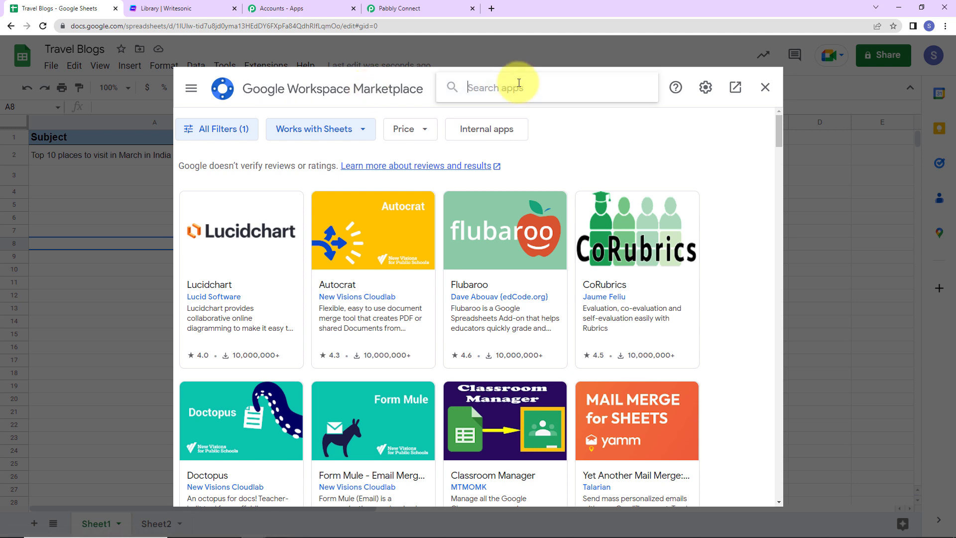
text(pabbly)
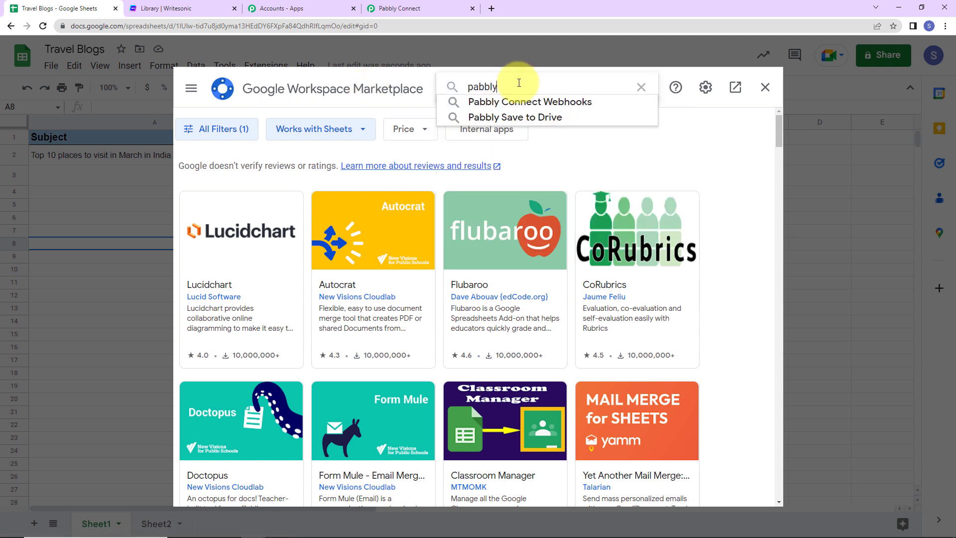
click(530, 102)
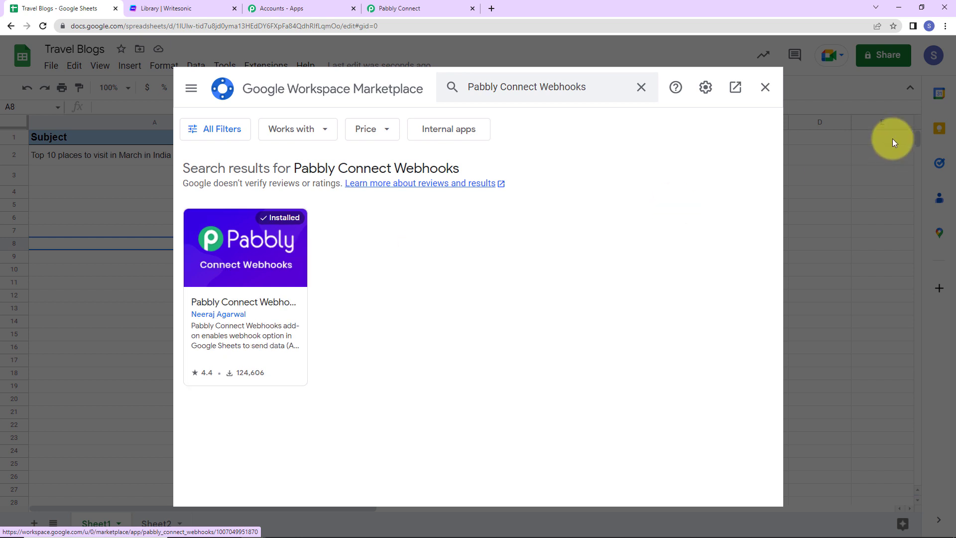
click(765, 88)
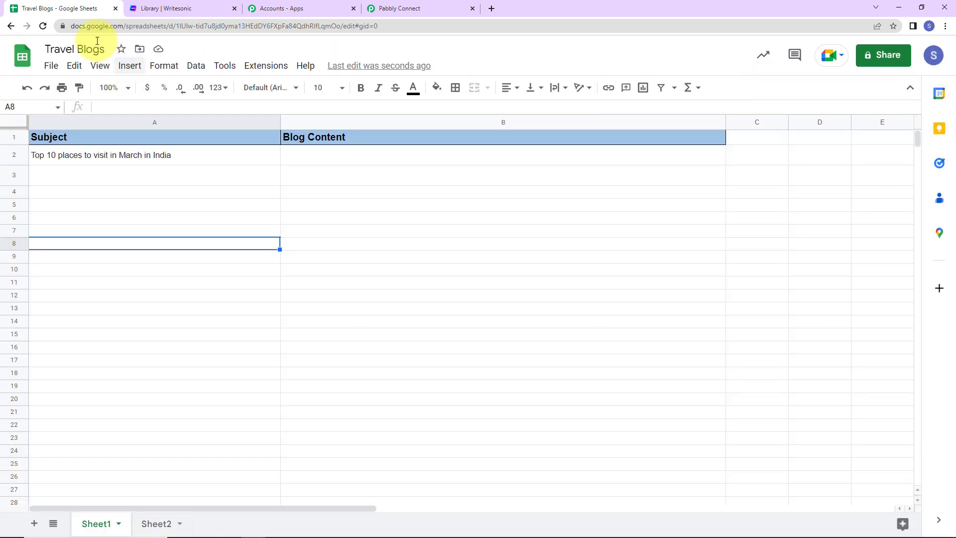
Reload the spreadsheet and open the Initial Setup of the Pabbly Connect Webhooks add-on for Sheet1.
click(43, 26)
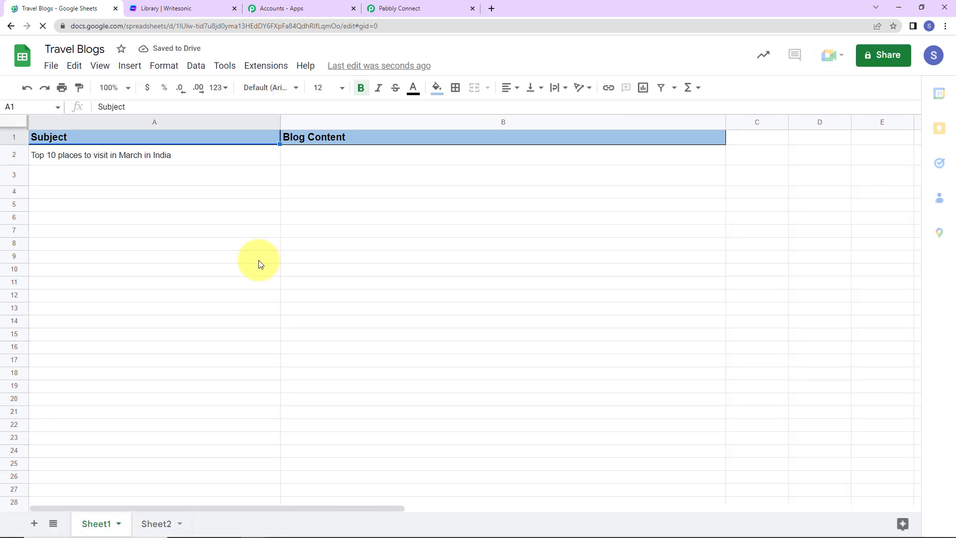
click(263, 65)
mouse_move(268, 189)
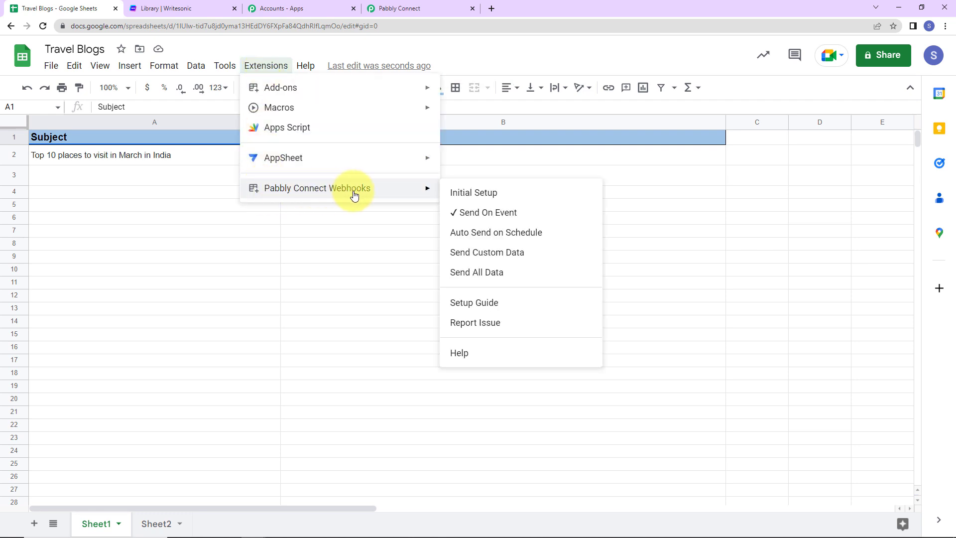
click(474, 195)
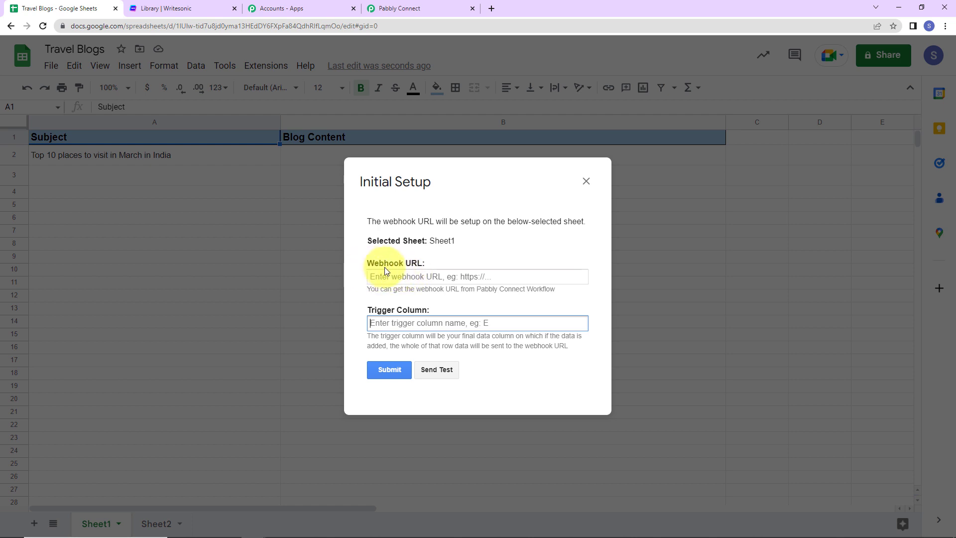
Copy the trigger's webhook URL from Pabbly Connect and paste it into the add-on's Webhook URL field in Google Sheets.
click(439, 7)
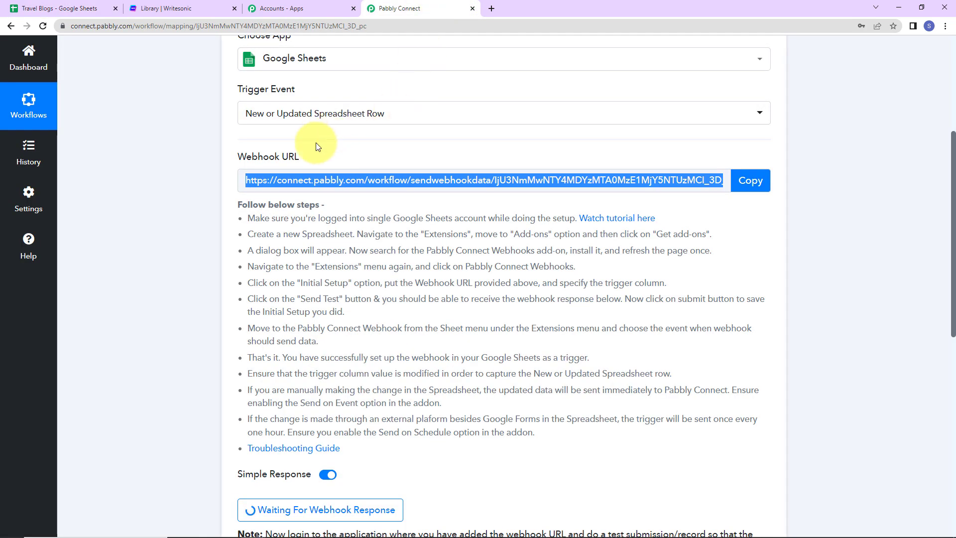
click(750, 181)
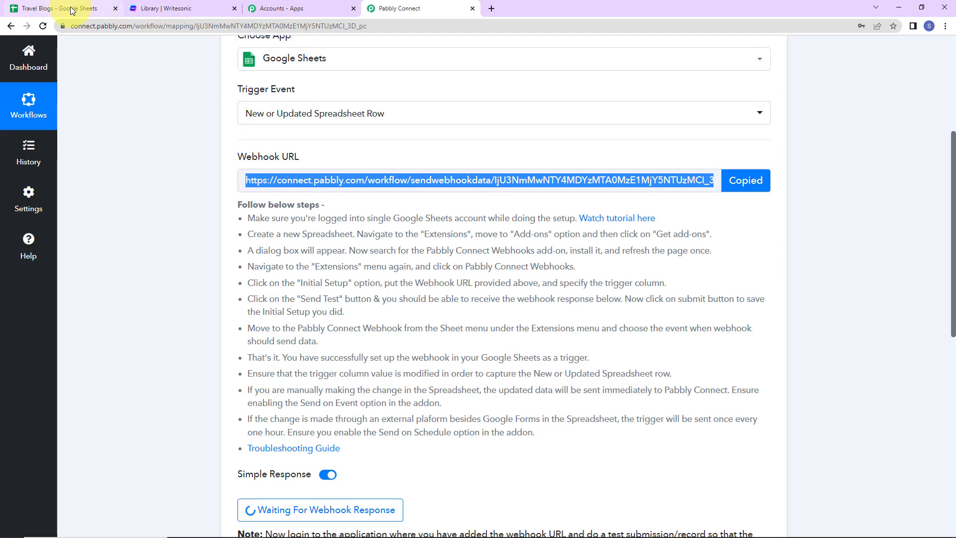
click(70, 8)
click(434, 277)
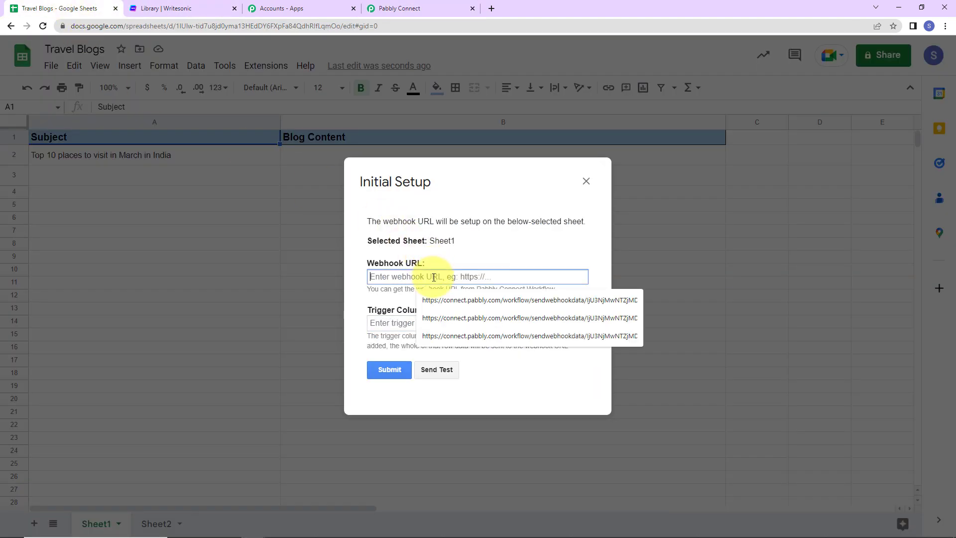
key(ctrl+v)
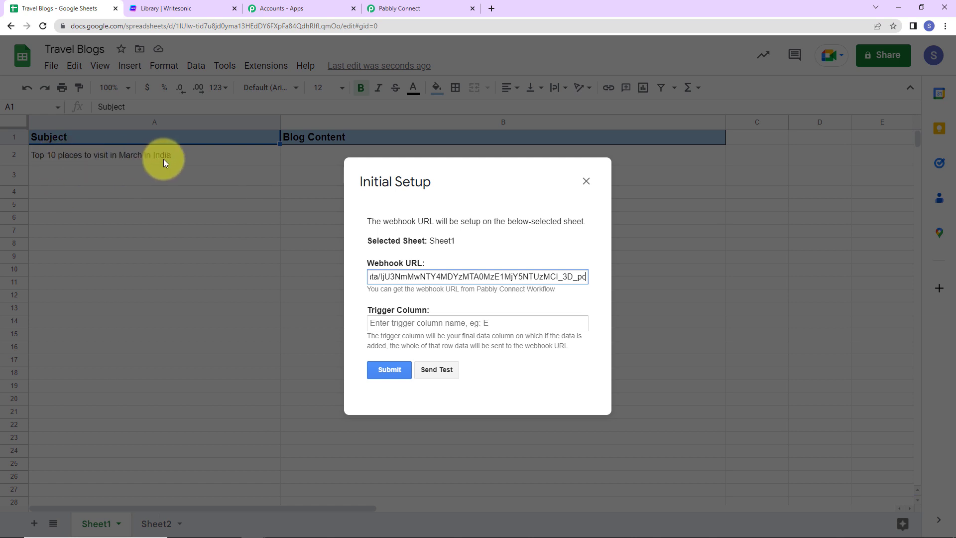
Send test data with A as the trigger column, then submit and close the webhook setup.
click(382, 323)
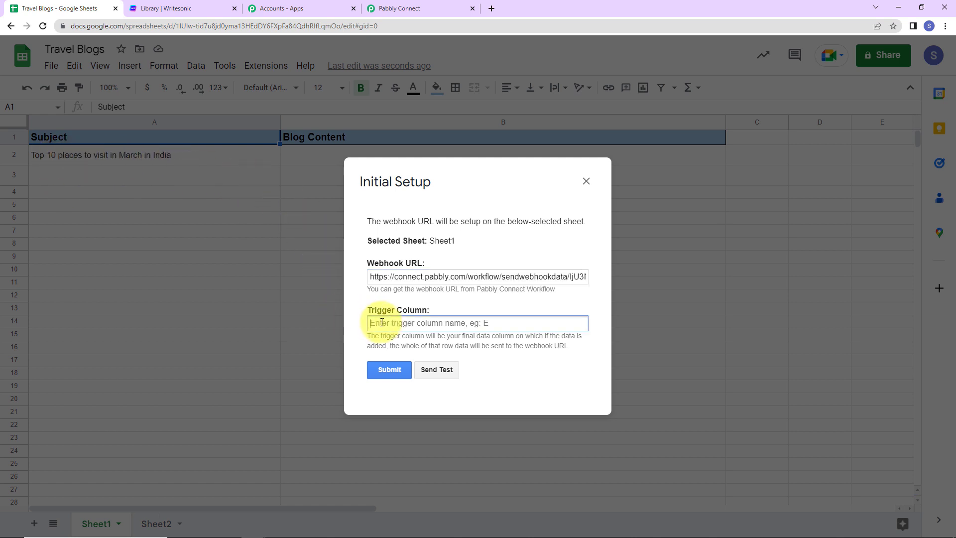
text(A)
click(434, 373)
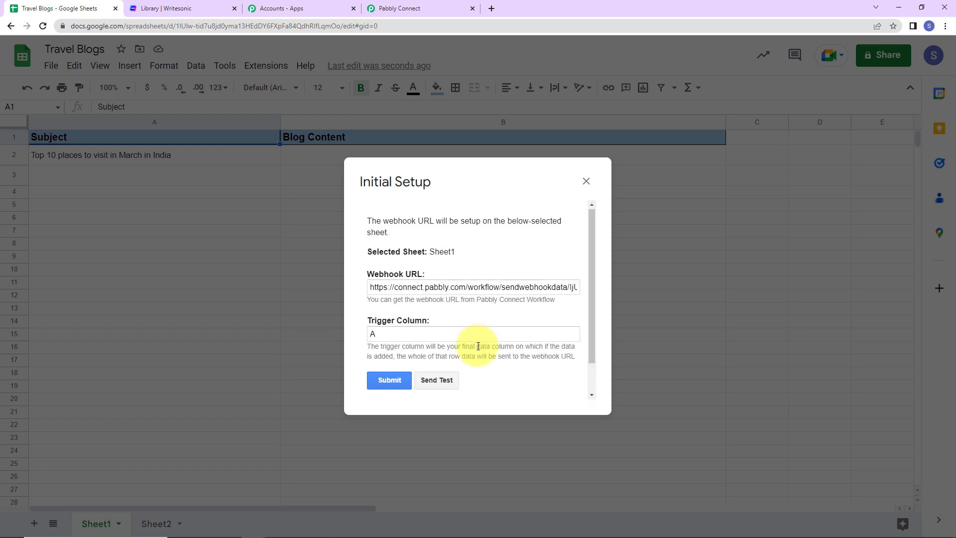
scroll(478, 346, down, 1)
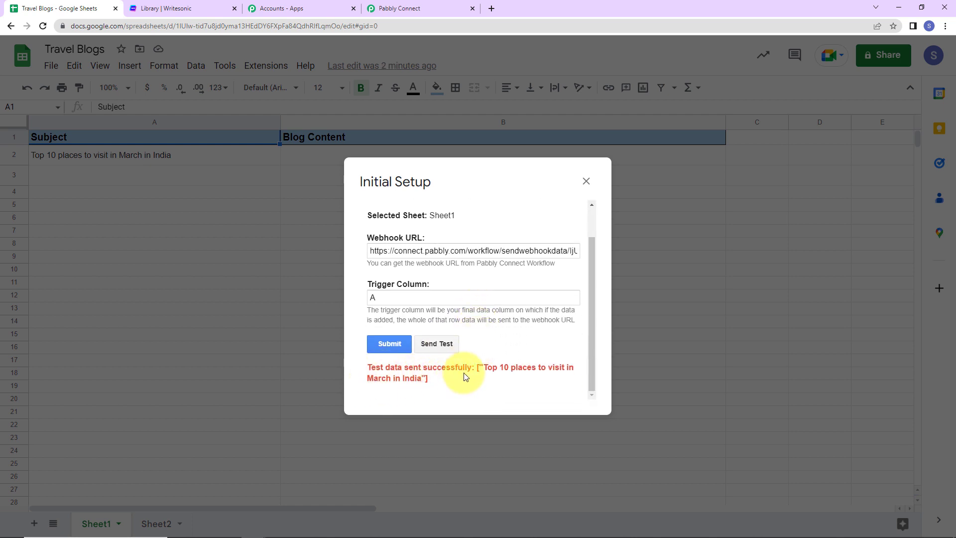
click(390, 344)
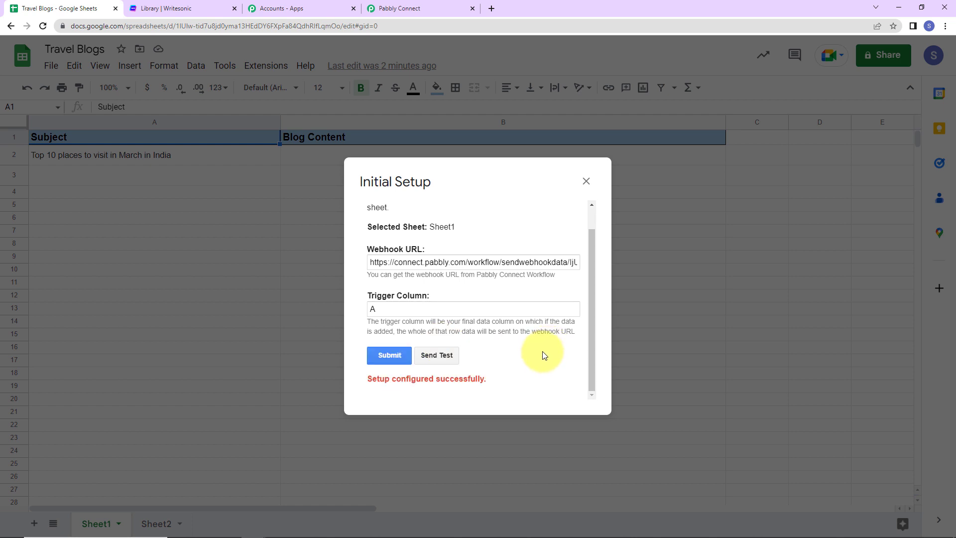
click(586, 181)
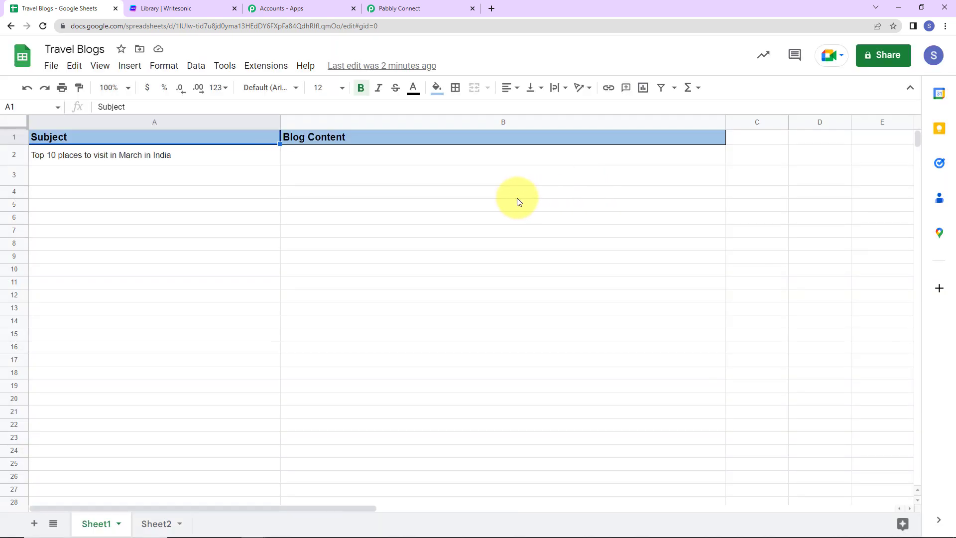
Check that Send On Event is enabled for the Pabbly Connect Webhooks add-on in the Travel Blogs spreadsheet.
click(250, 73)
mouse_move(337, 194)
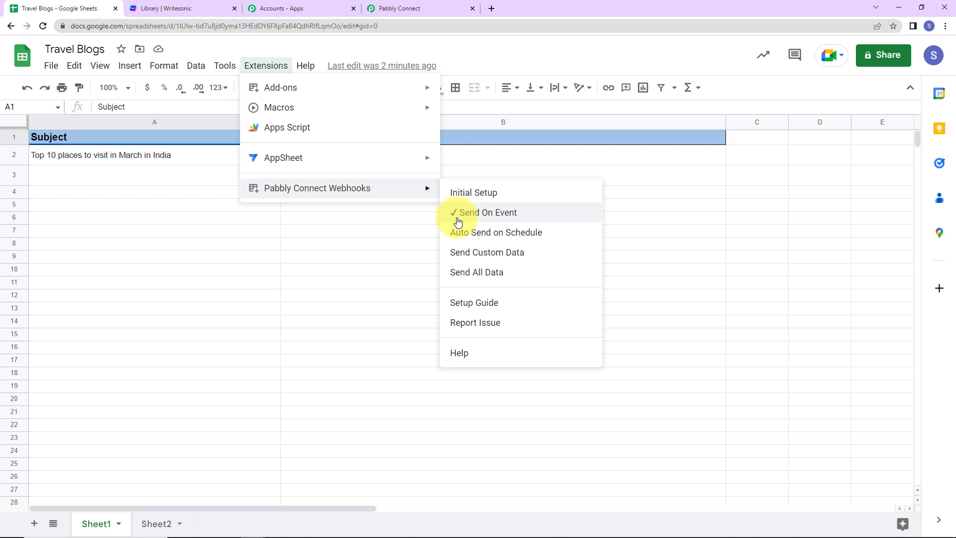
click(403, 240)
Switch to Pabbly Connect and set the workflow's action step to Writesonic with the ChatSonic (Like ChatGPT) event.
click(407, 10)
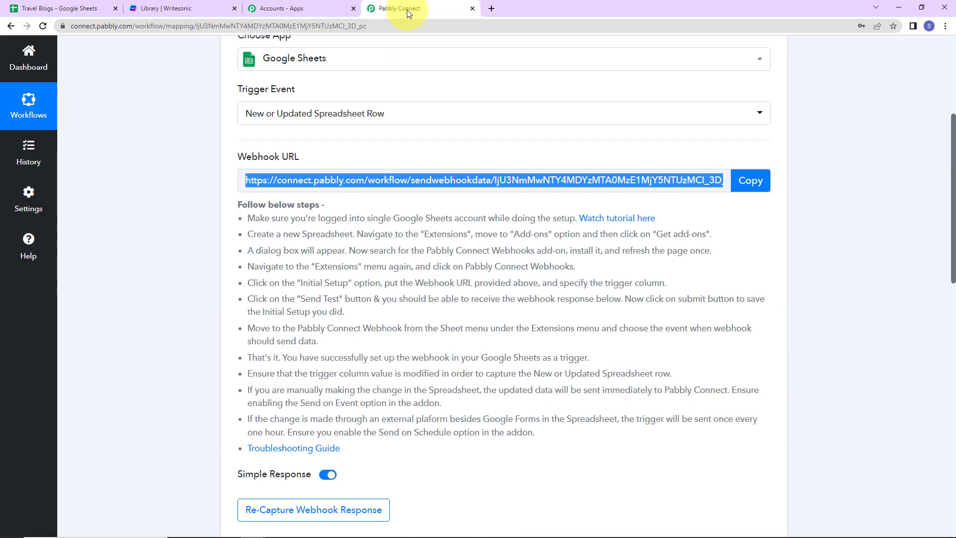
scroll(860, 261, down, 9)
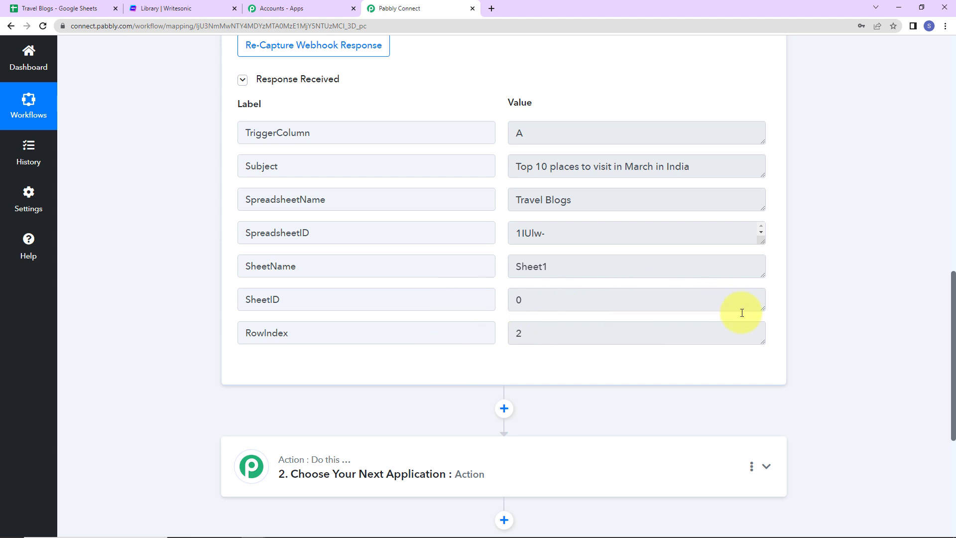
scroll(546, 286, down, 5)
click(384, 234)
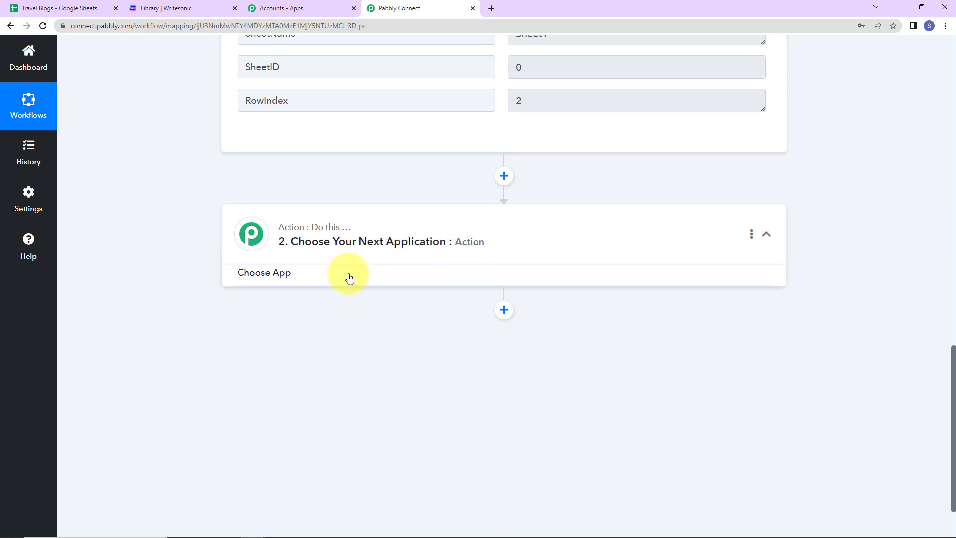
click(343, 305)
text(write)
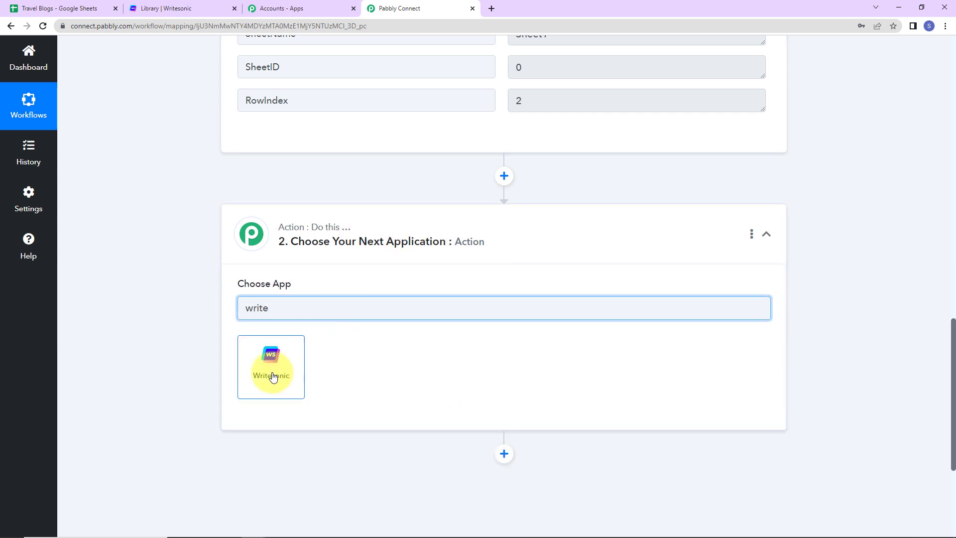
click(273, 376)
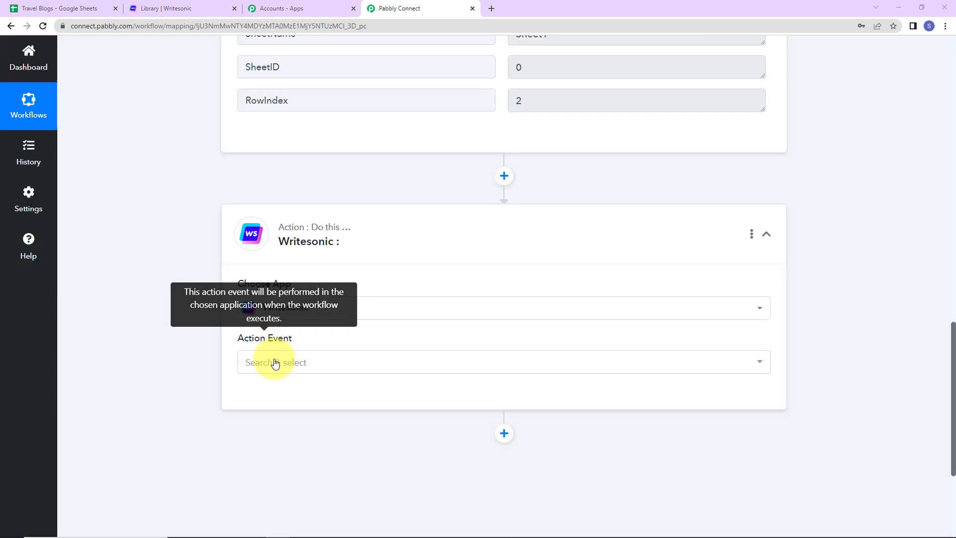
click(275, 362)
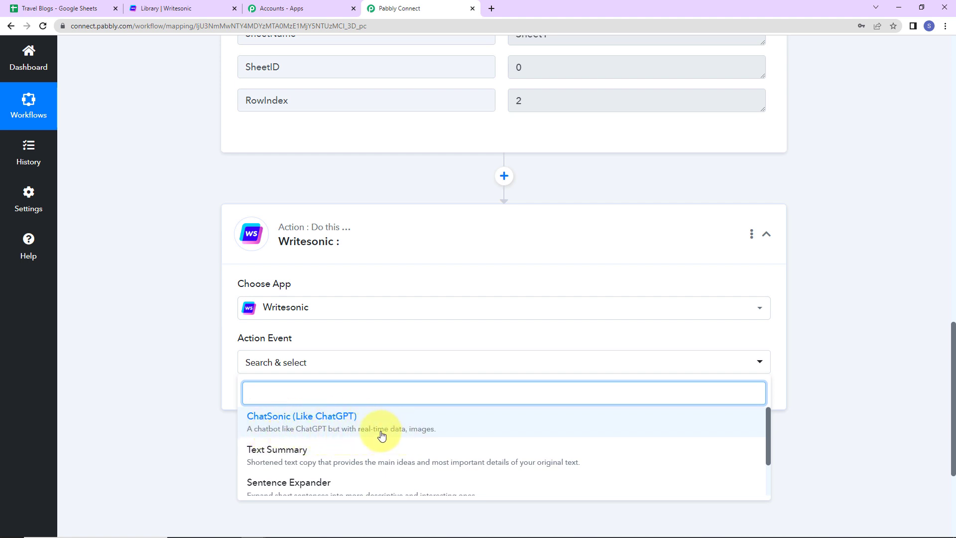
click(324, 420)
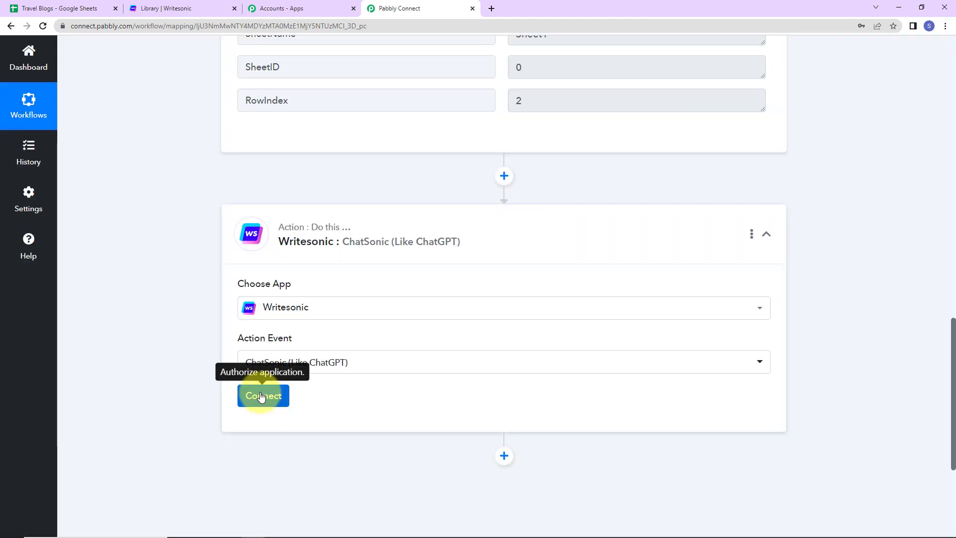
Start connecting the Writesonic account to the action step and choose to add a new connection.
click(265, 395)
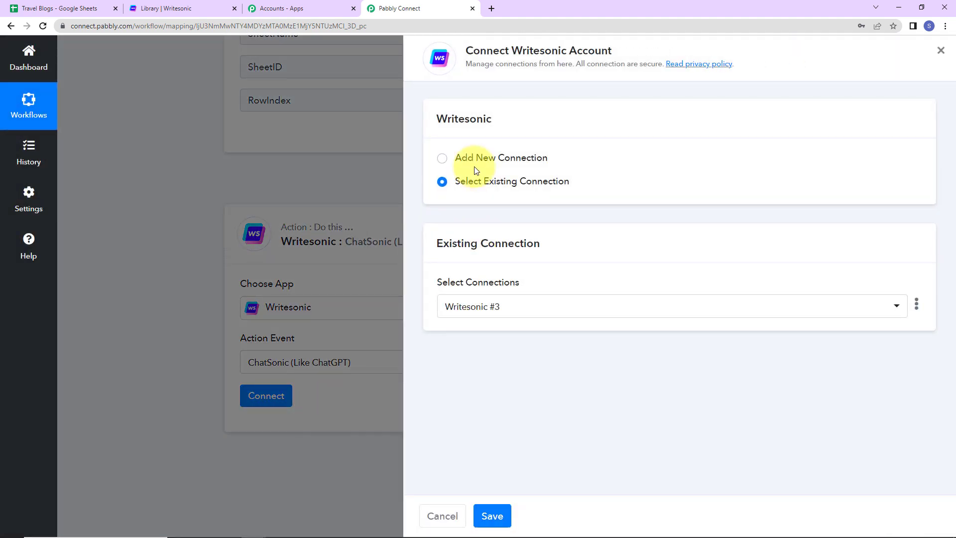
drag(465, 45, 675, 61)
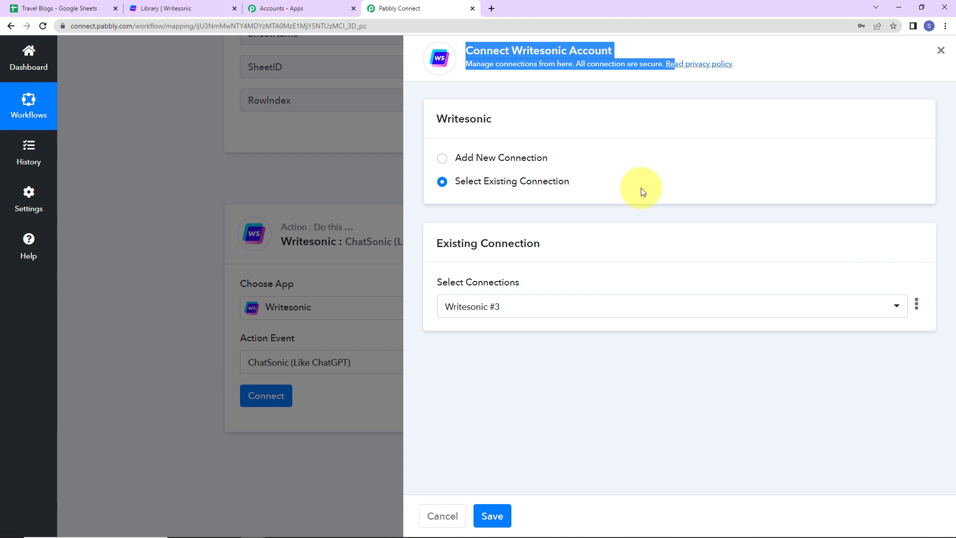
click(183, 4)
click(384, 6)
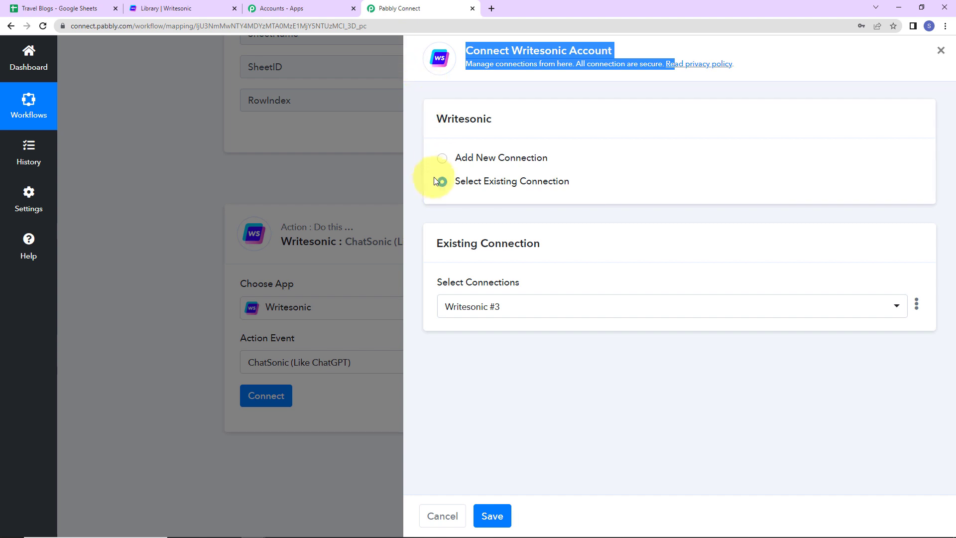
click(442, 159)
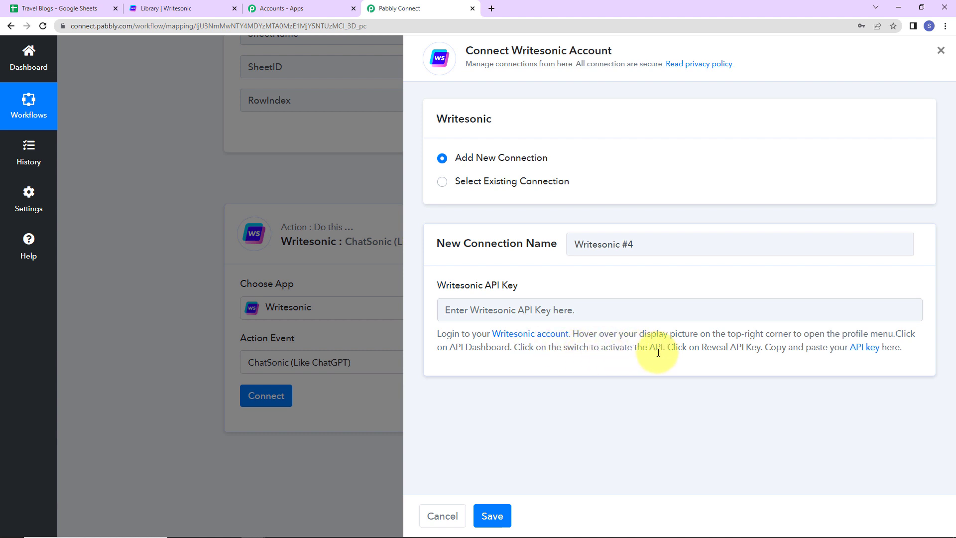
Switch to Writesonic, activate the API in the account's API Dashboard, then reveal and copy the API key.
click(194, 9)
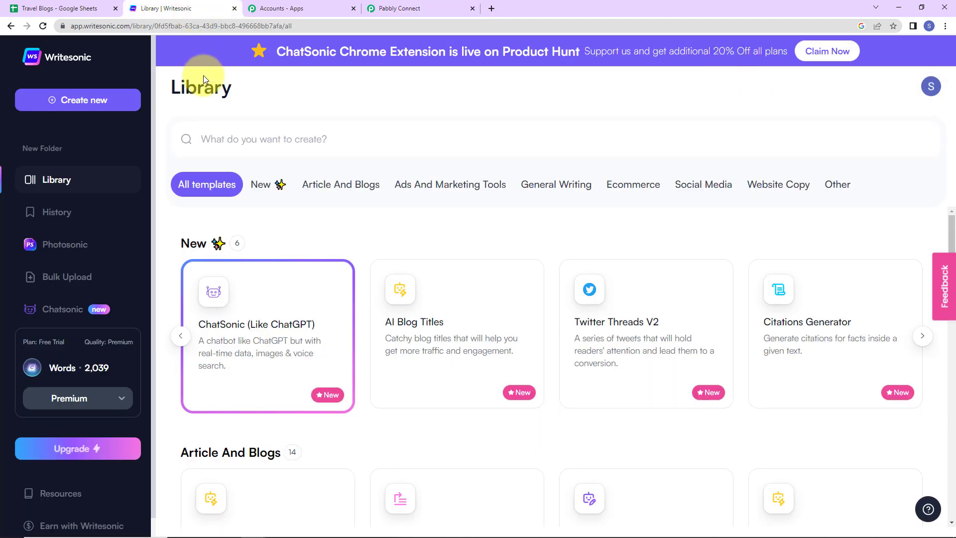
click(929, 85)
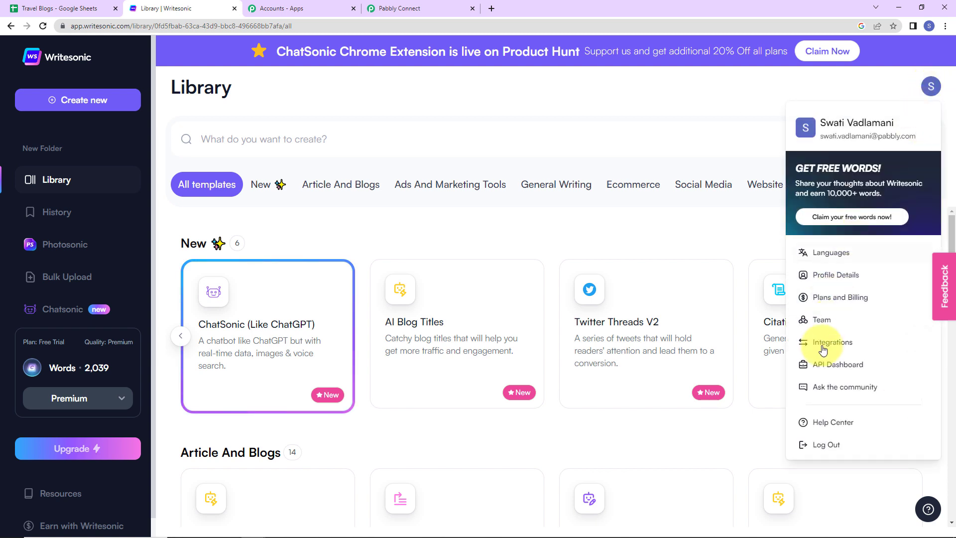
click(819, 368)
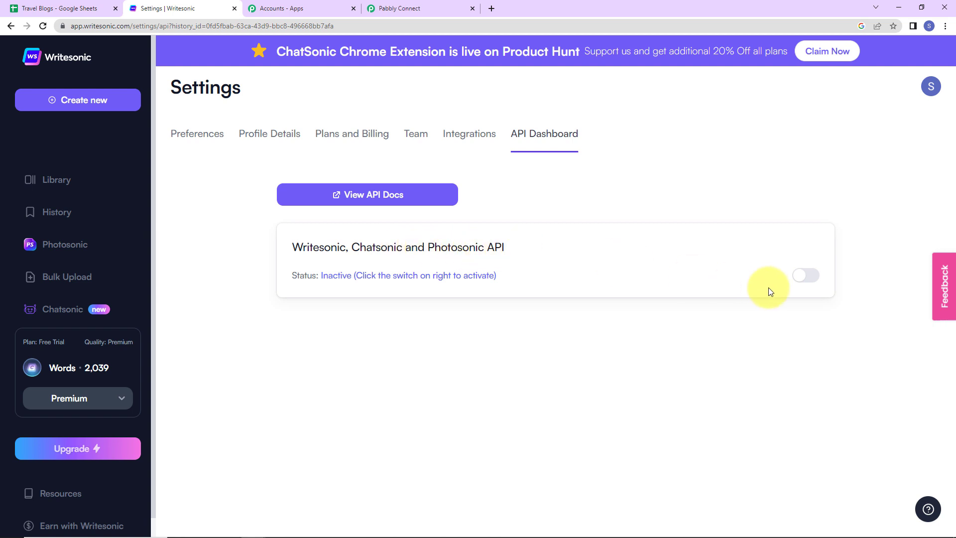
click(801, 278)
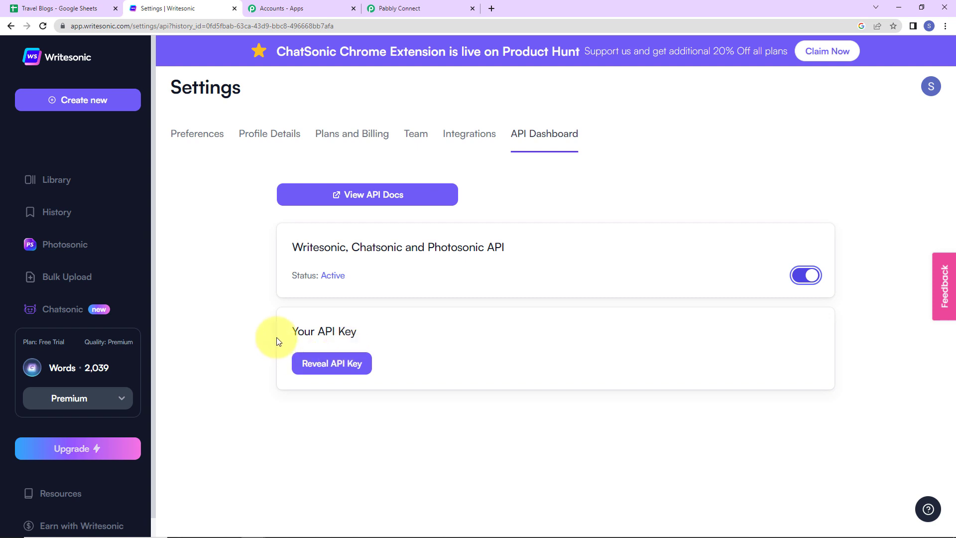
click(334, 370)
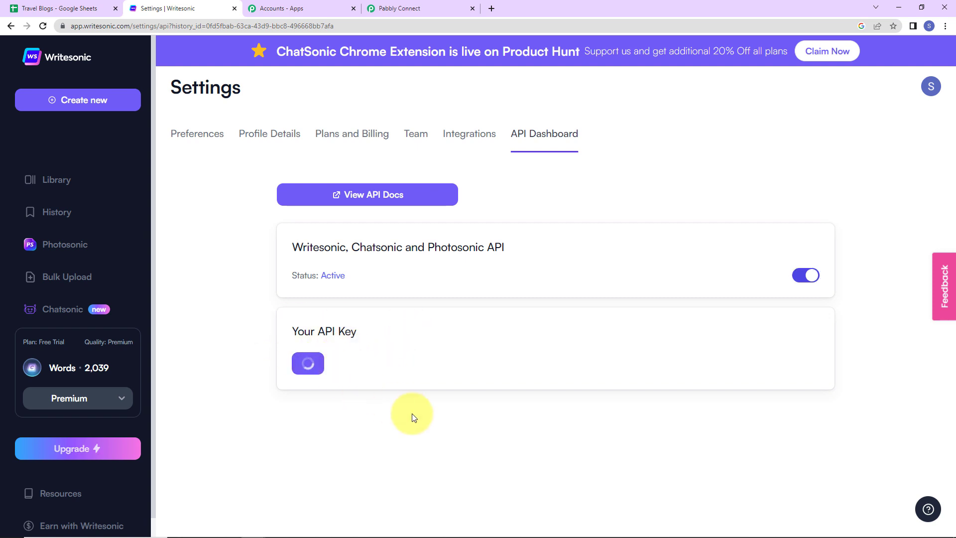
click(490, 355)
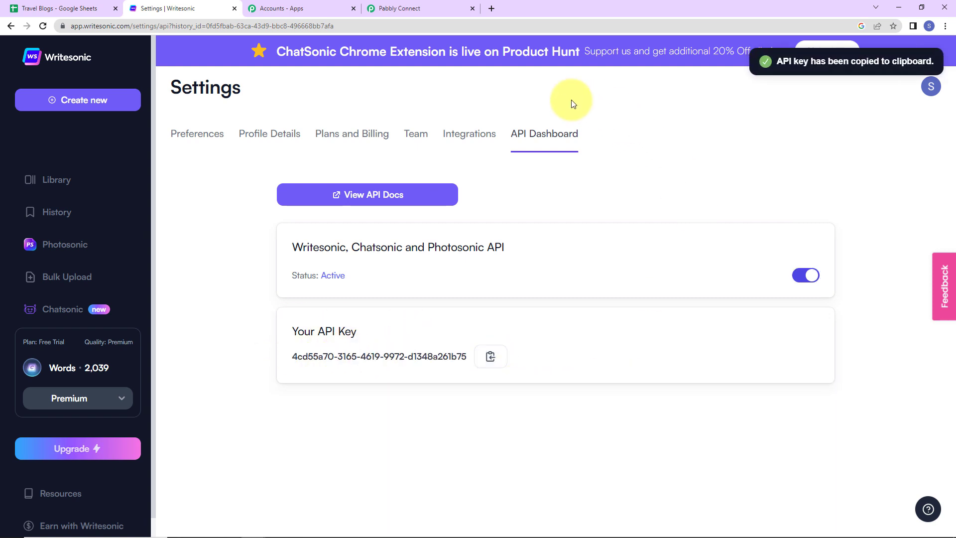
Paste the Writesonic API key into the new connection in Pabbly Connect and save the connection.
click(396, 9)
click(467, 308)
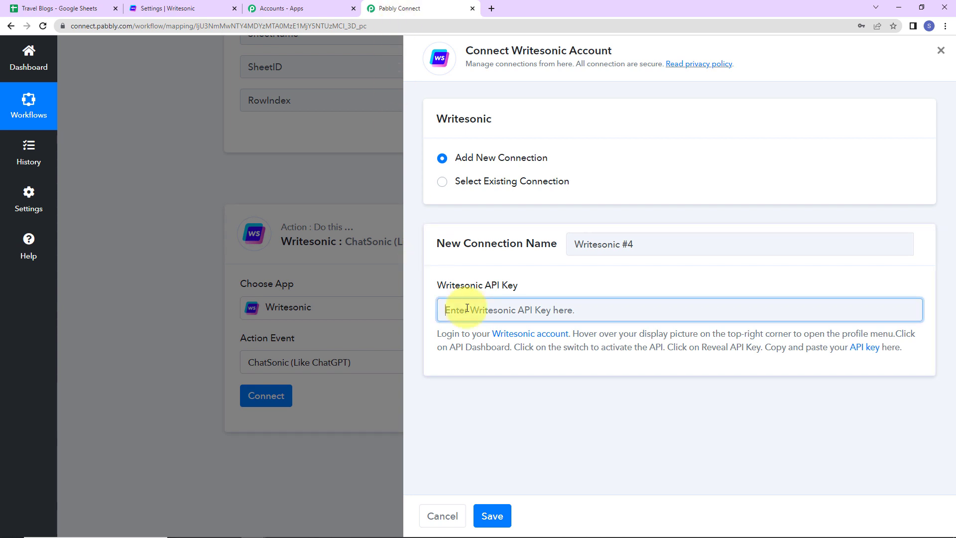
key(ctrl+v)
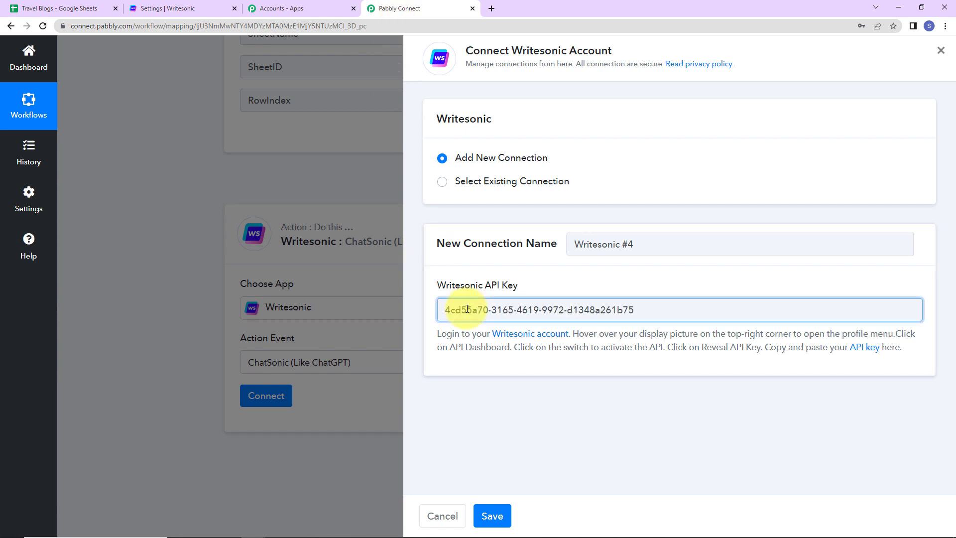
click(492, 516)
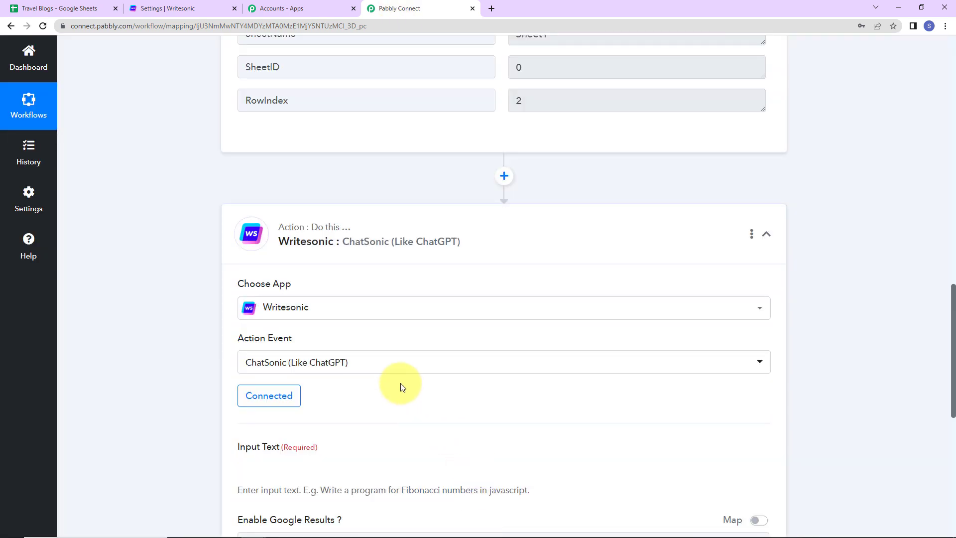
Set the ChatSonic Input Text to "Write a travel blog on" followed by the mapped Subject value from the Google Sheets trigger.
scroll(482, 367, down, 5)
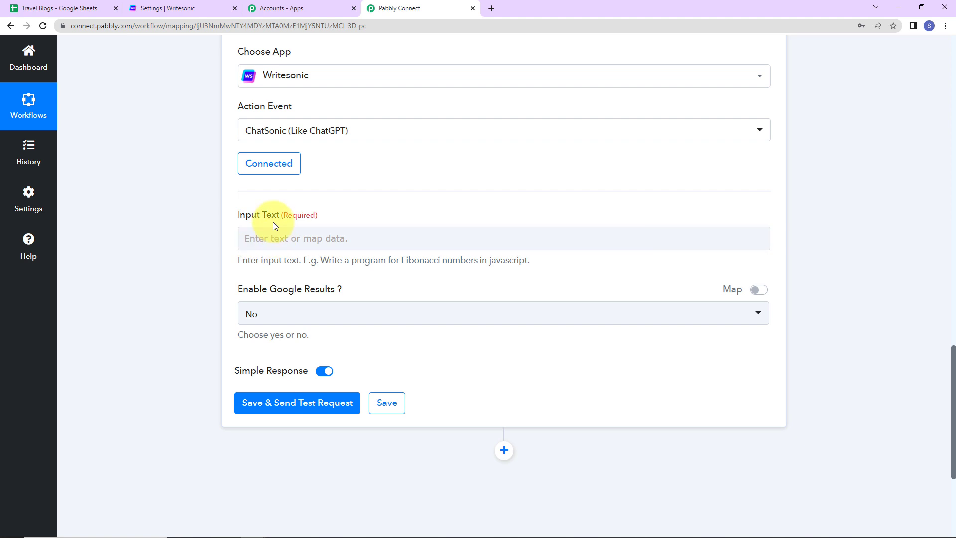
click(288, 239)
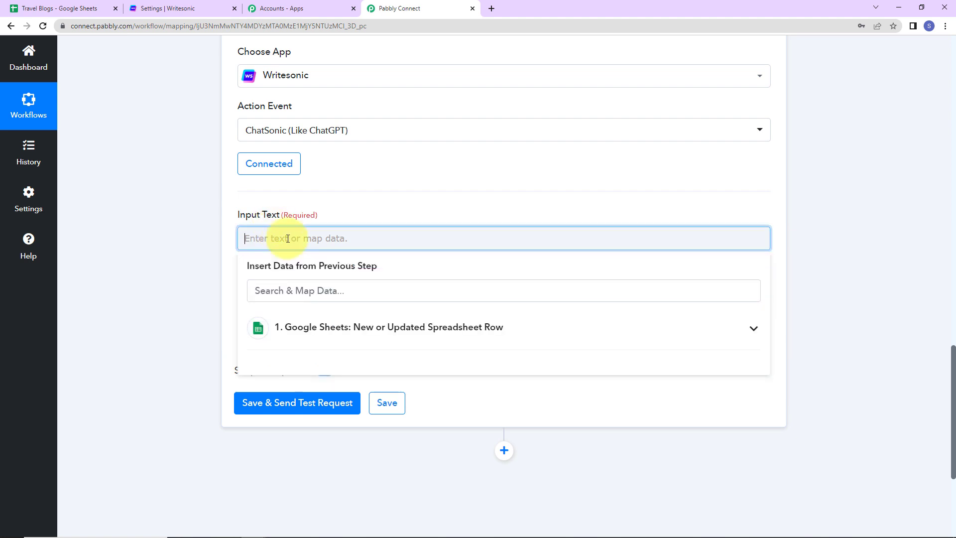
text(Write a blog on)
click(281, 243)
text(travel blog on)
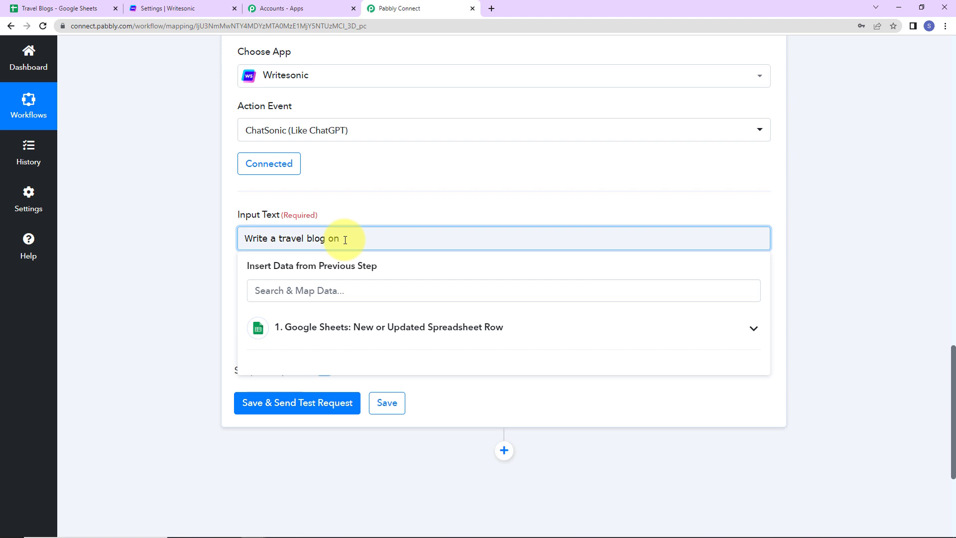
click(344, 333)
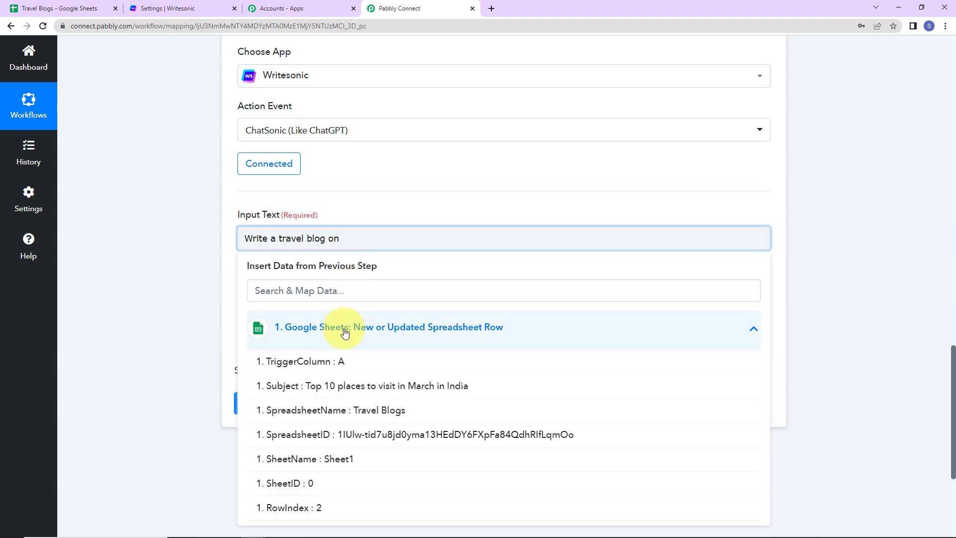
click(342, 386)
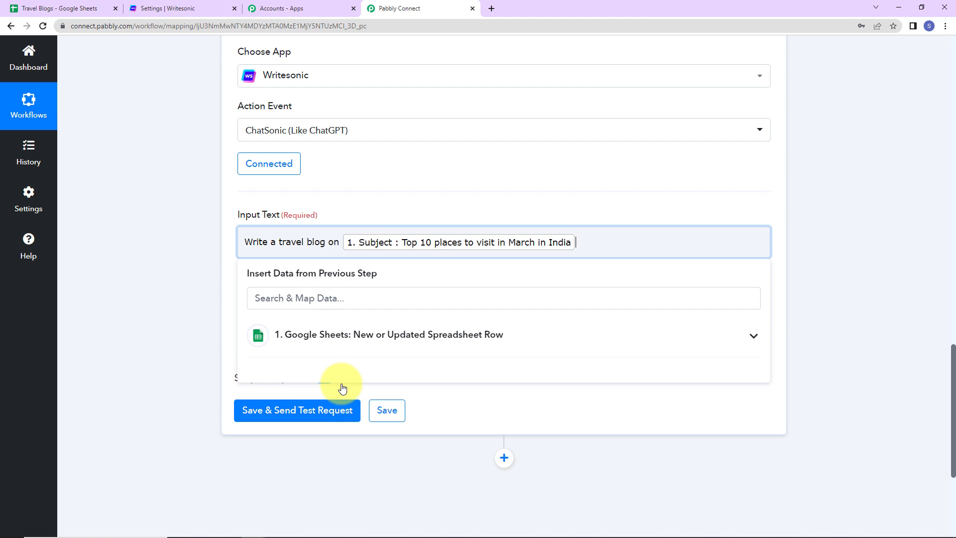
click(137, 316)
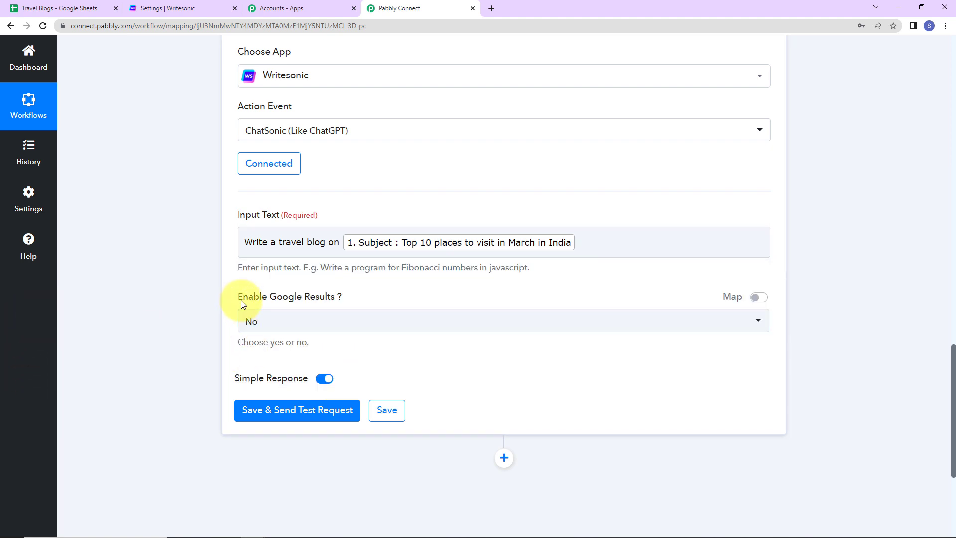
Set Enable Google Results to No, then save the Writesonic action and send a test request.
click(301, 324)
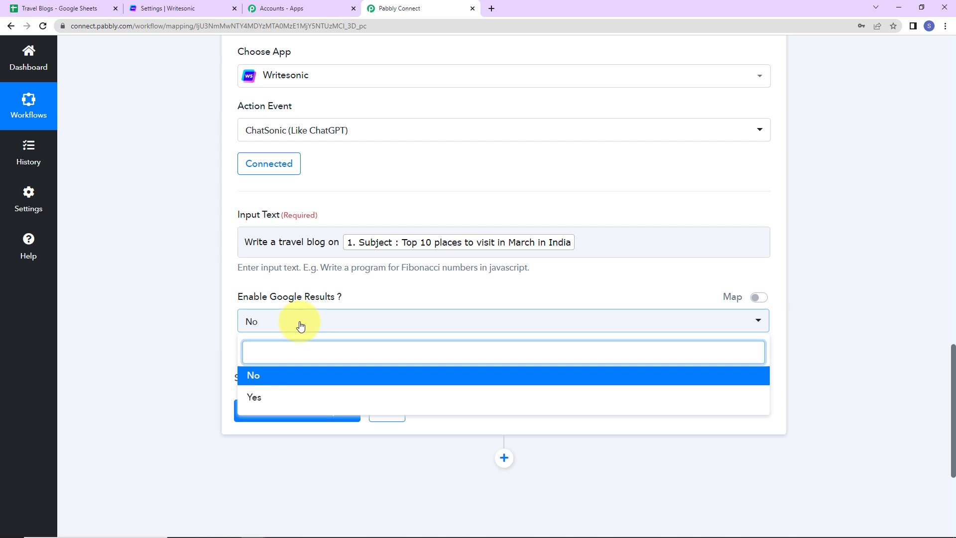
click(277, 376)
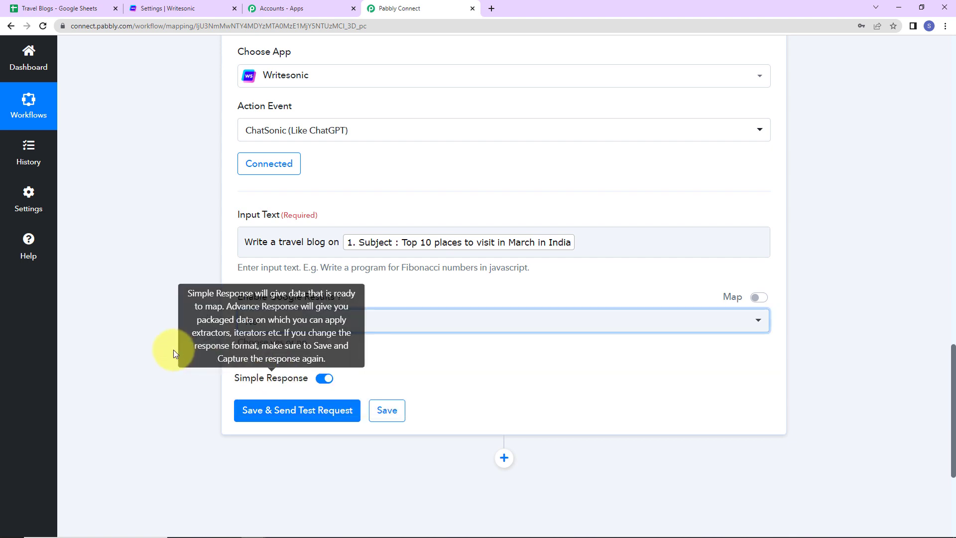
click(245, 409)
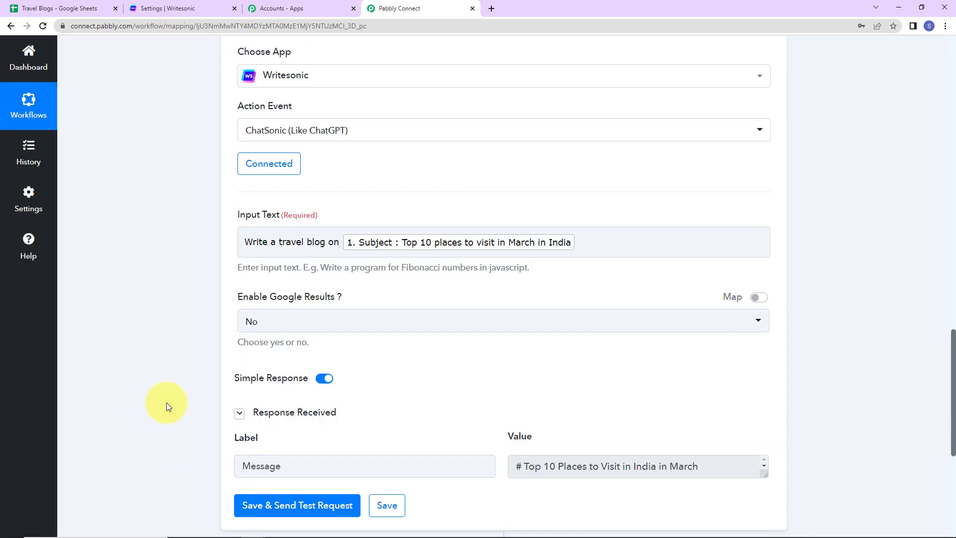
Enlarge the Message value in the Writesonic response and read through the generated travel blog.
scroll(891, 380, down, 5)
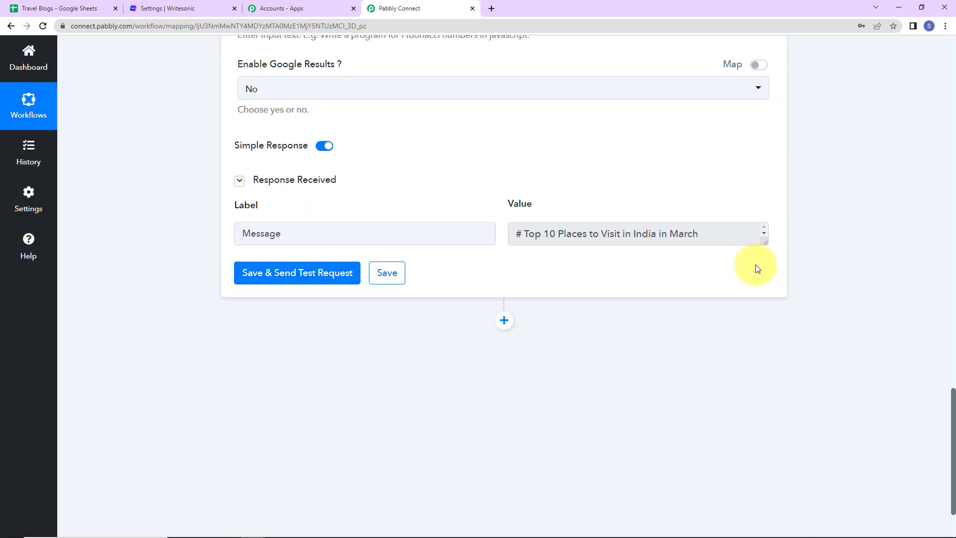
drag(763, 243, 784, 482)
scroll(721, 396, down, 12)
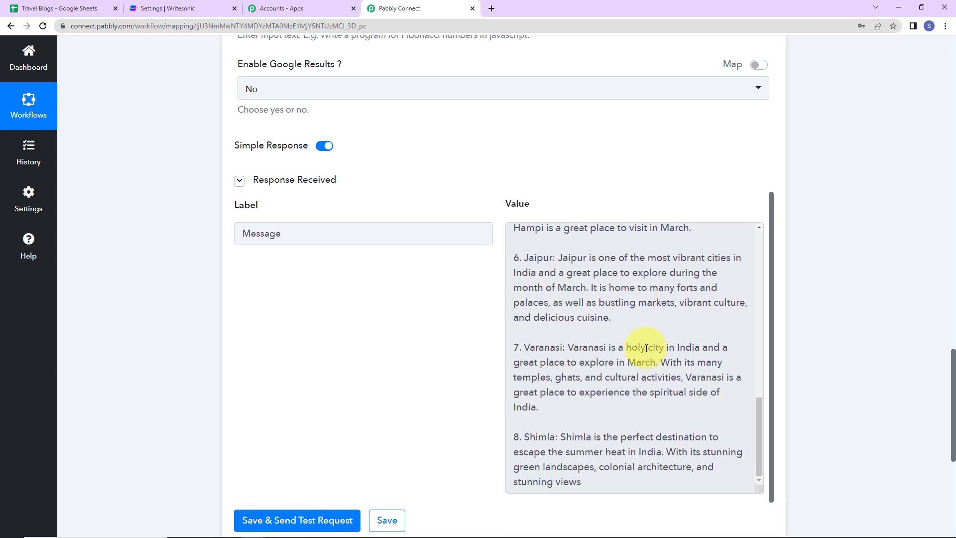
scroll(637, 343, up, 12)
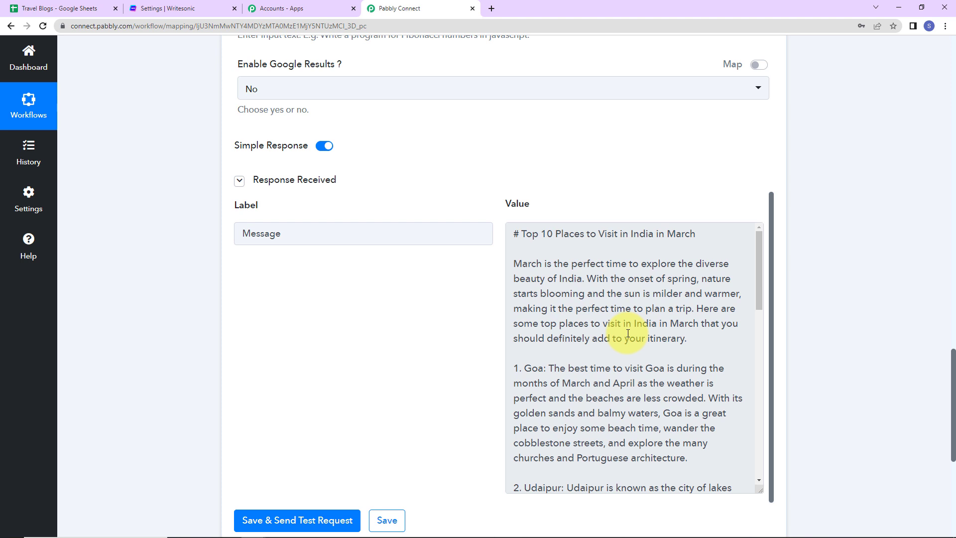
scroll(628, 331, up, 2)
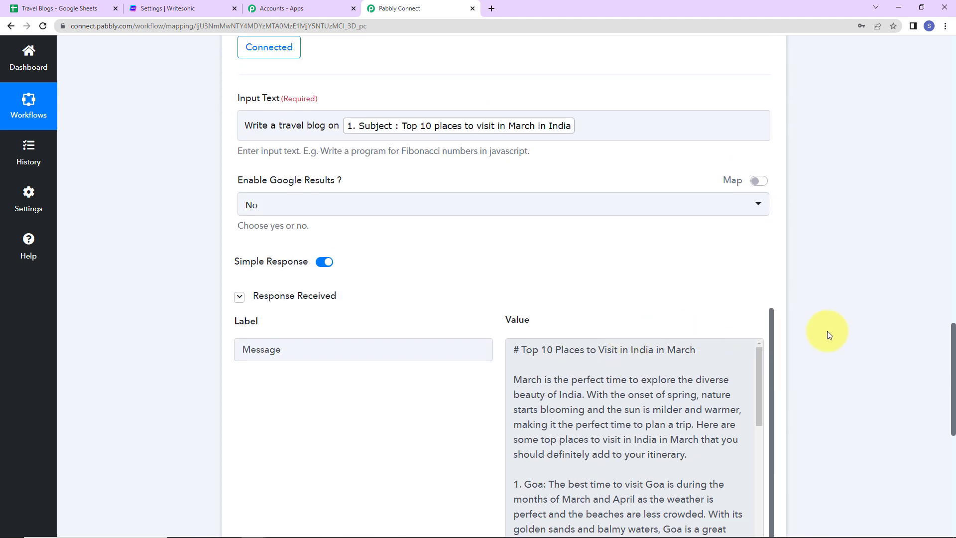
scroll(836, 330, down, 5)
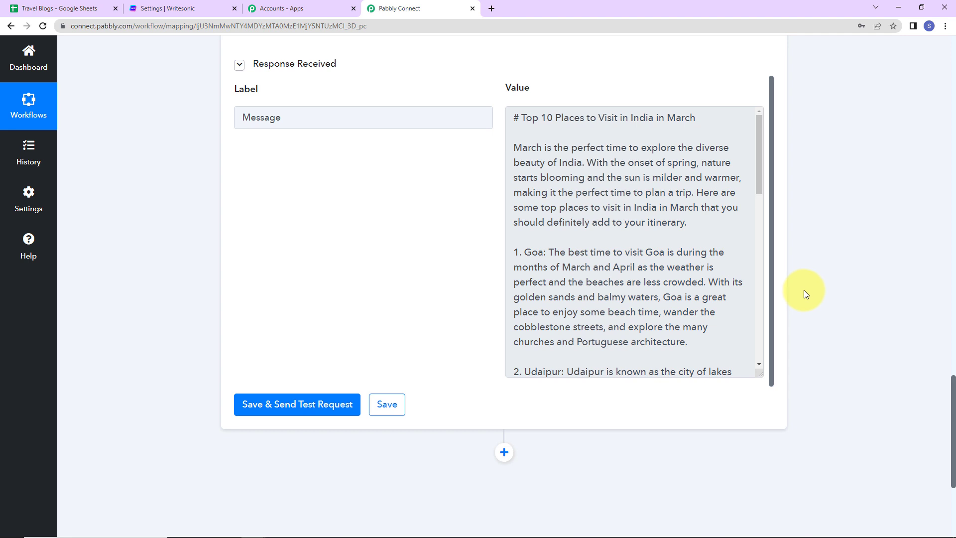
Add a new action step below the Writesonic step and choose Google Sheets as its app.
scroll(803, 289, down, 4)
click(508, 241)
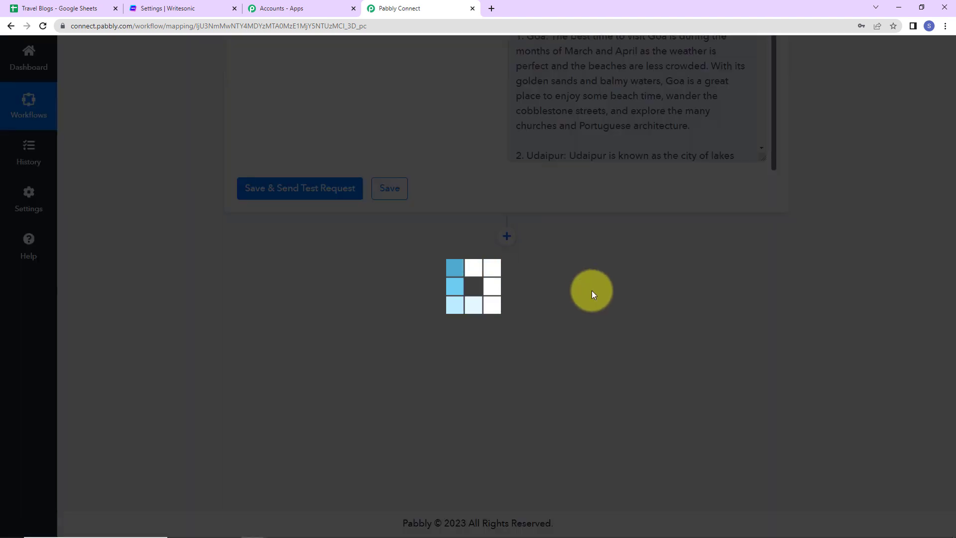
click(292, 367)
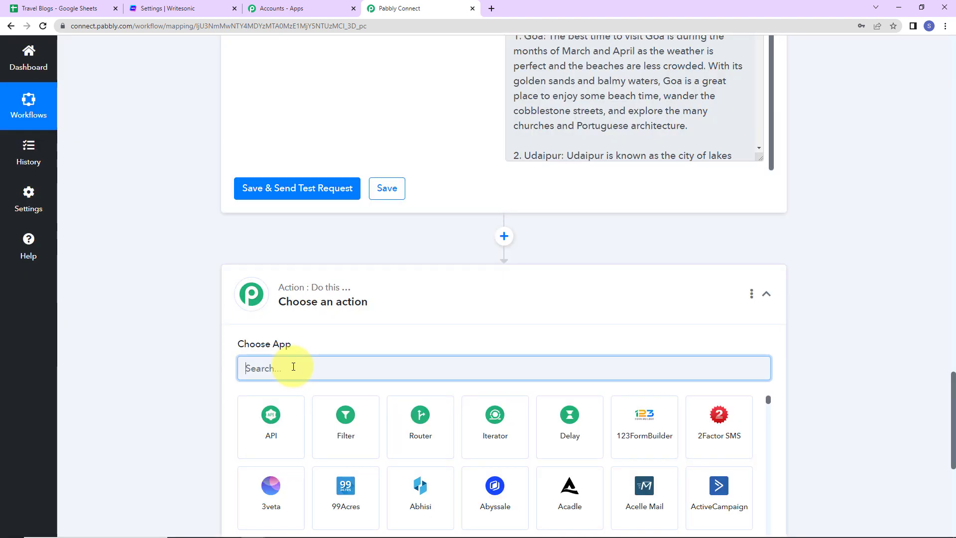
text(googl)
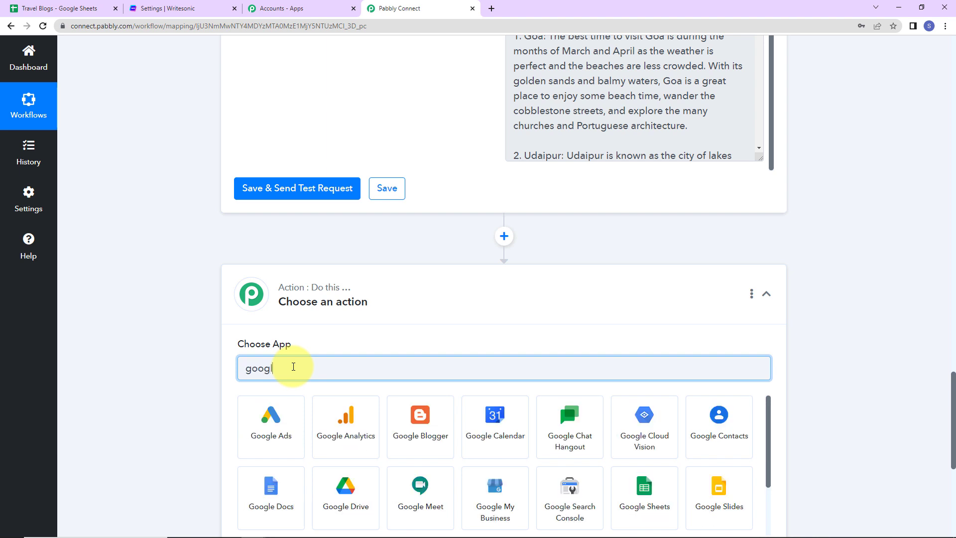
click(645, 498)
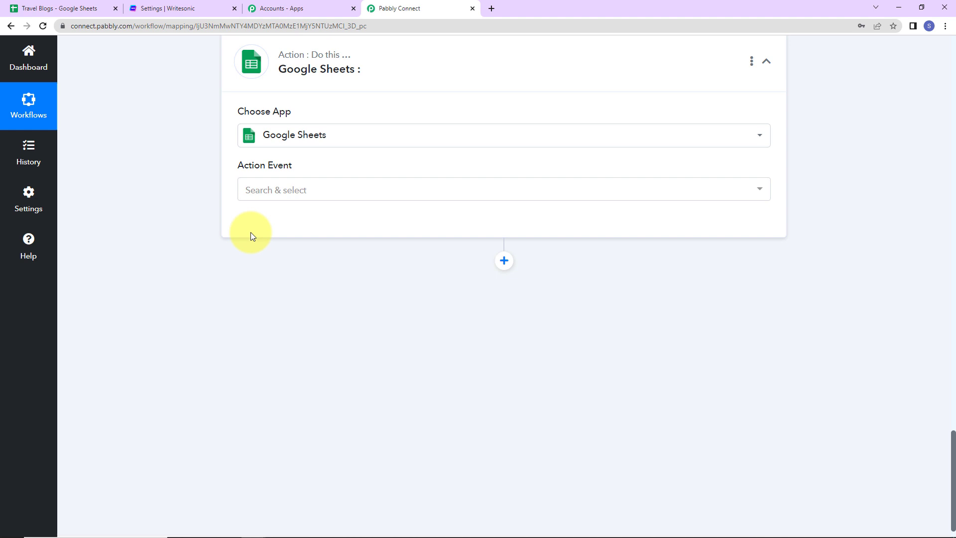
Set the Google Sheets action event to Update Cell Value and connect it through the existing Google Sheets #10 connection.
click(279, 193)
scroll(329, 338, down, 10)
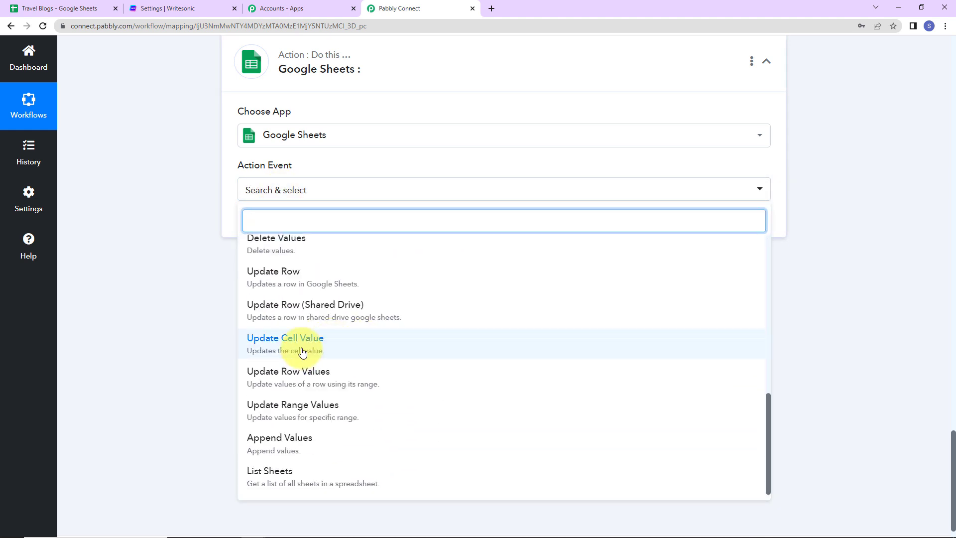
click(303, 348)
click(256, 230)
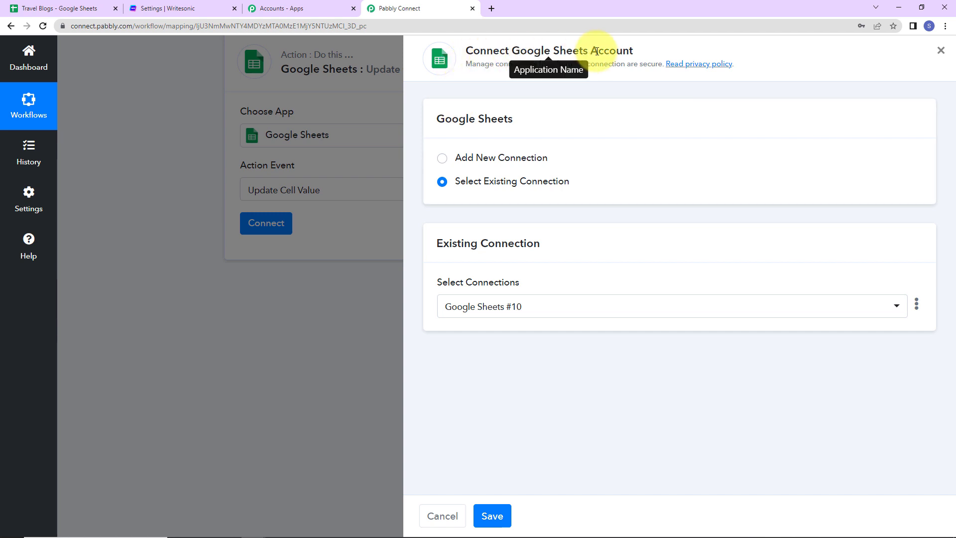
click(492, 516)
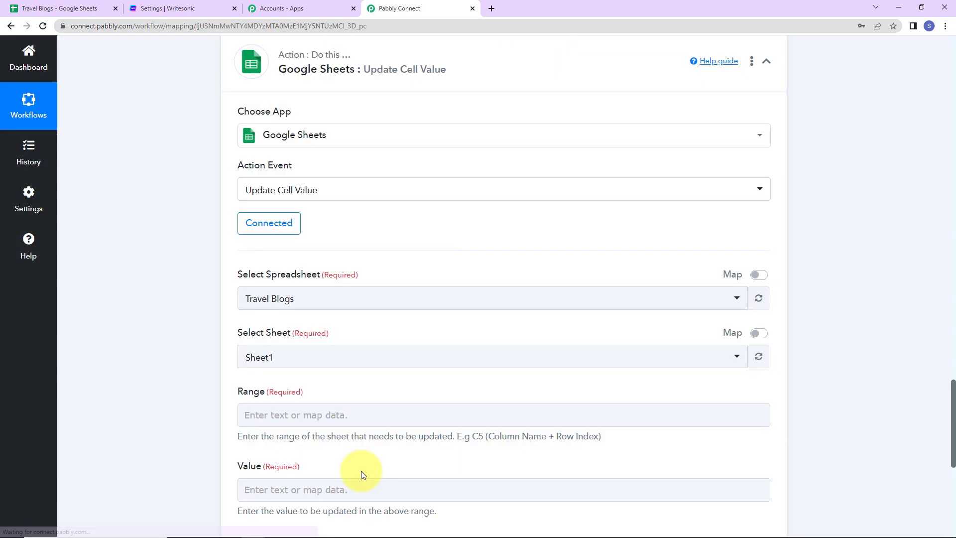
Check the Blog Content column in the Travel Blogs spreadsheet, then set the action's Range to B followed by the trigger's mapped RowIndex.
scroll(459, 269, down, 2)
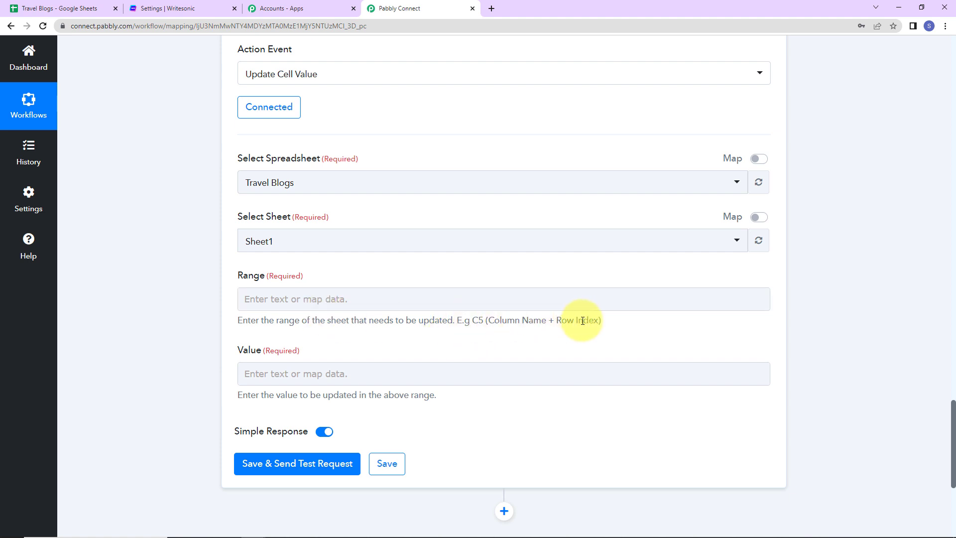
click(85, 8)
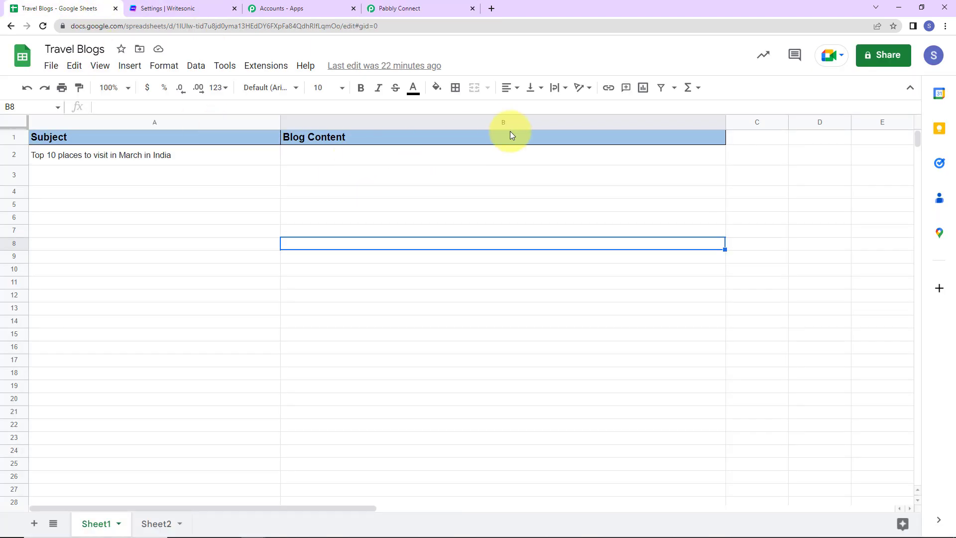
click(402, 9)
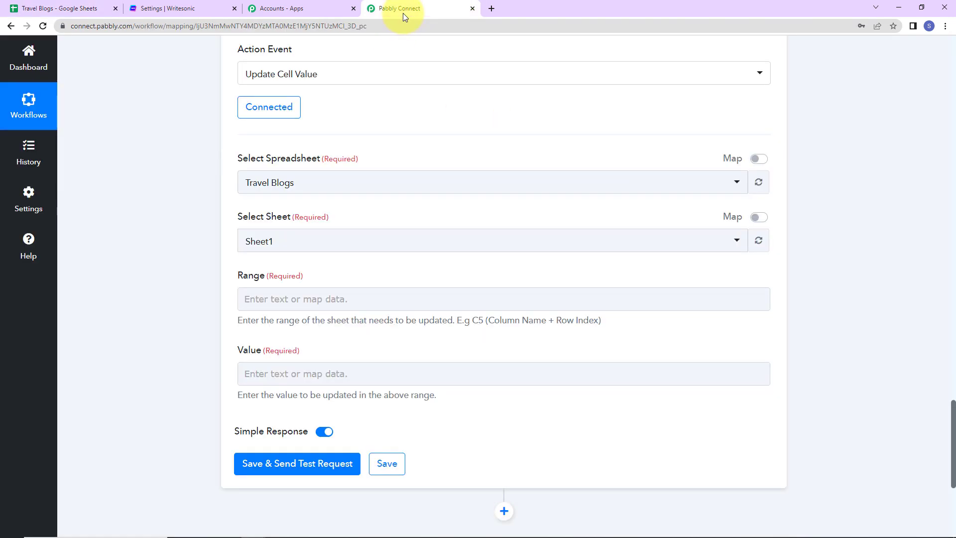
click(271, 296)
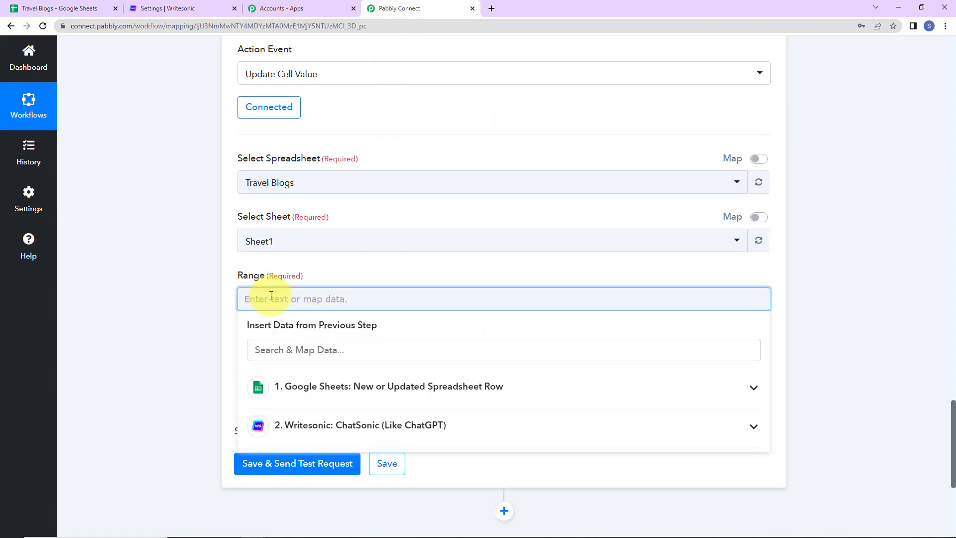
text(B)
click(362, 386)
scroll(362, 440, down, 1)
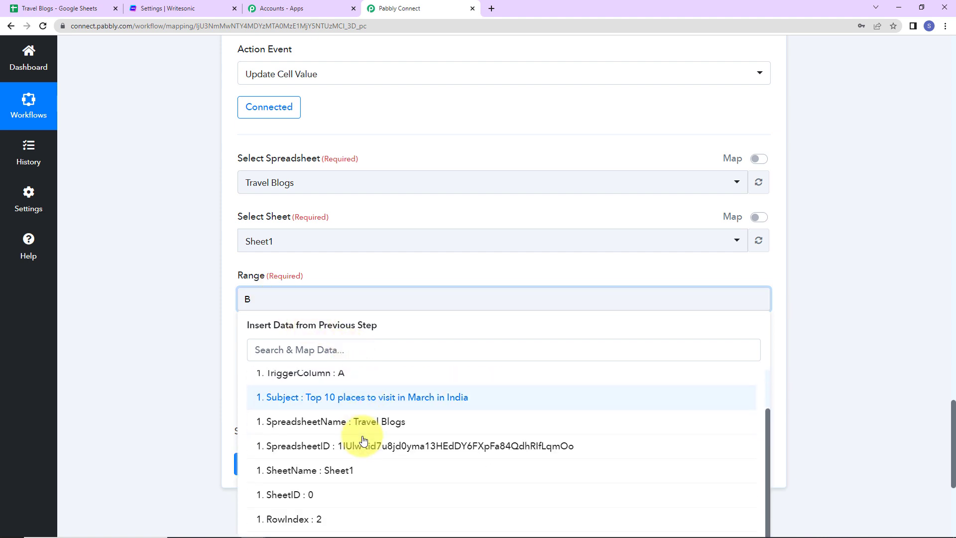
click(333, 518)
Map the ChatSonic Message into the Value field, then save the Update Cell Value action and send a test request.
scroll(135, 292, down, 5)
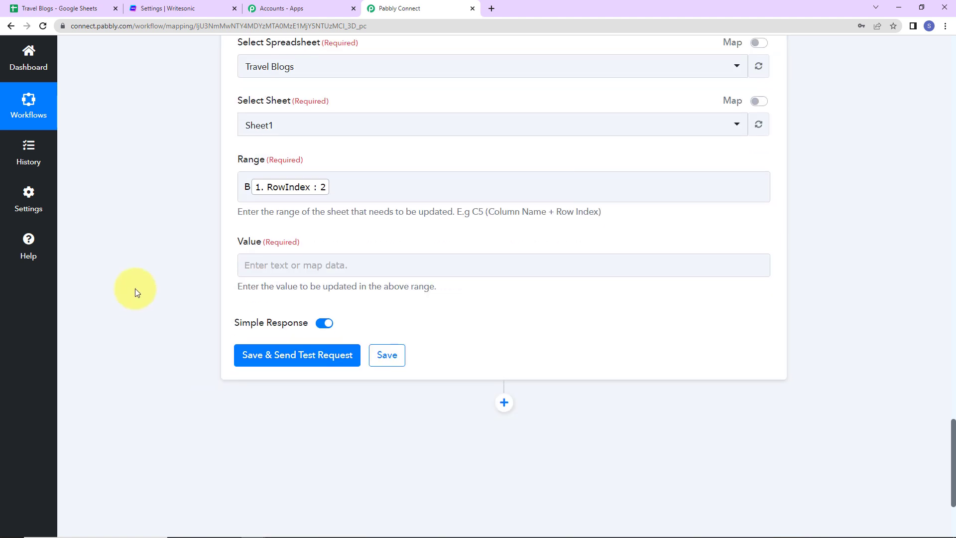
click(270, 142)
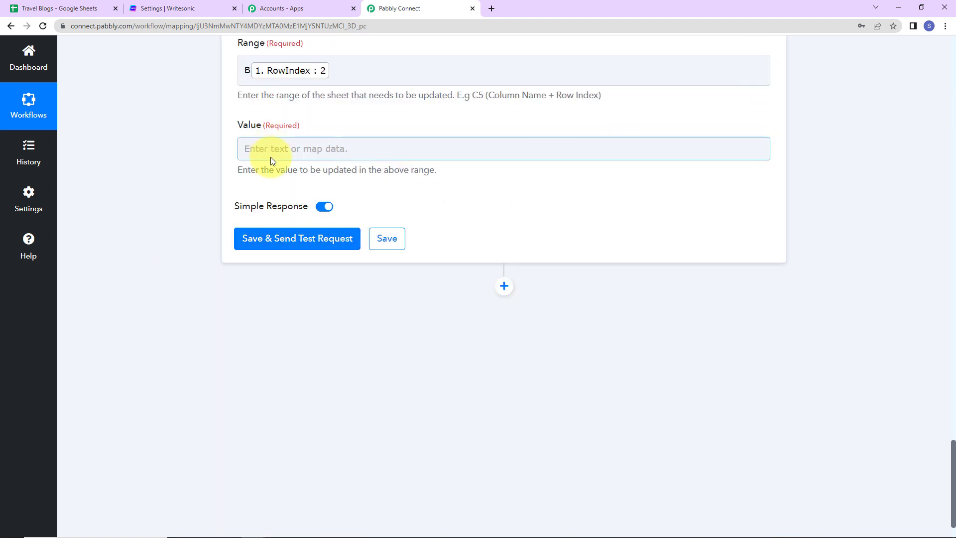
click(273, 150)
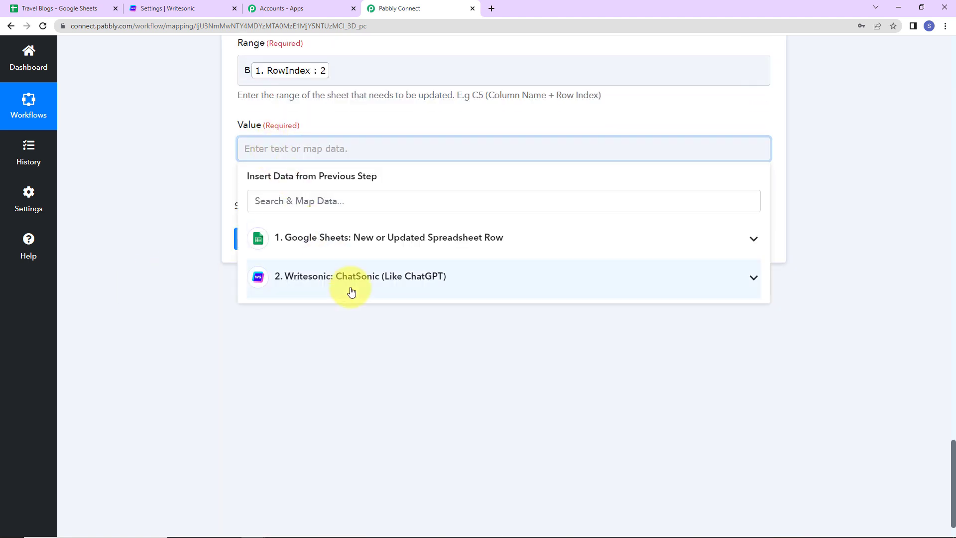
click(351, 291)
click(396, 307)
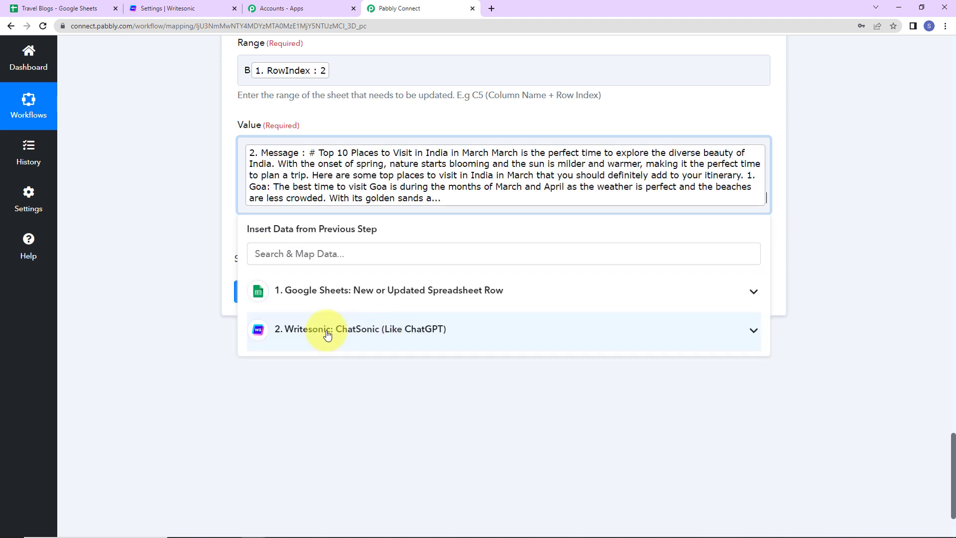
click(169, 193)
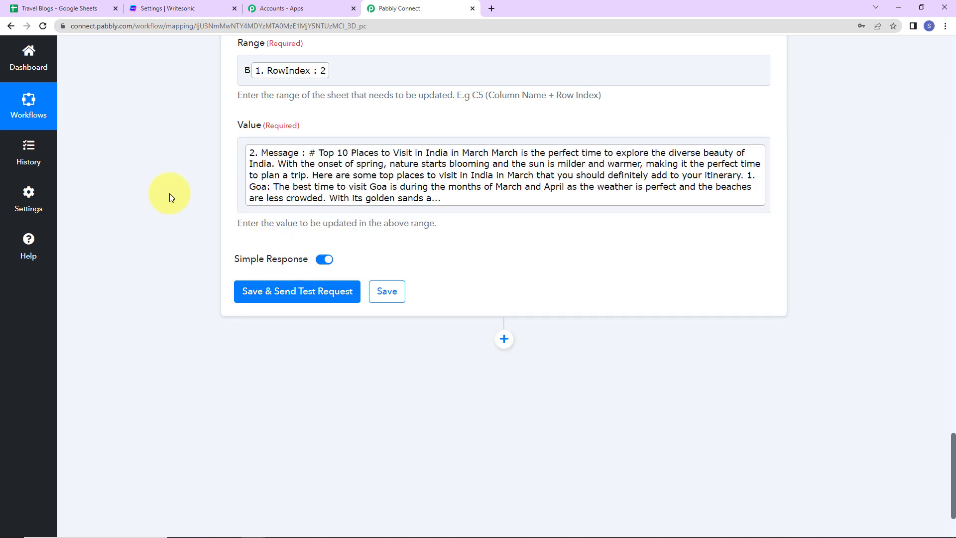
click(245, 293)
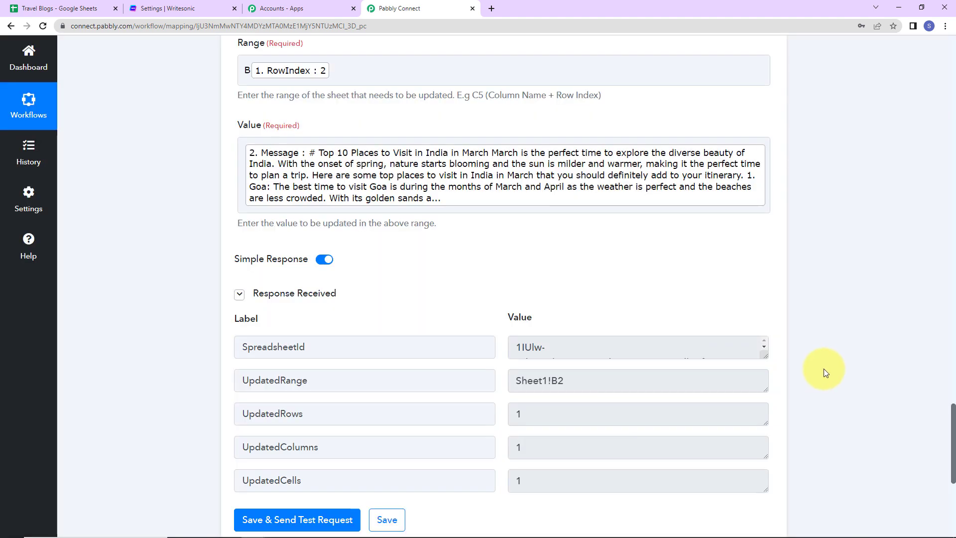
Check the test response, then switch to the Travel Blogs spreadsheet and read the full blog content in cell B2.
scroll(823, 368, down, 2)
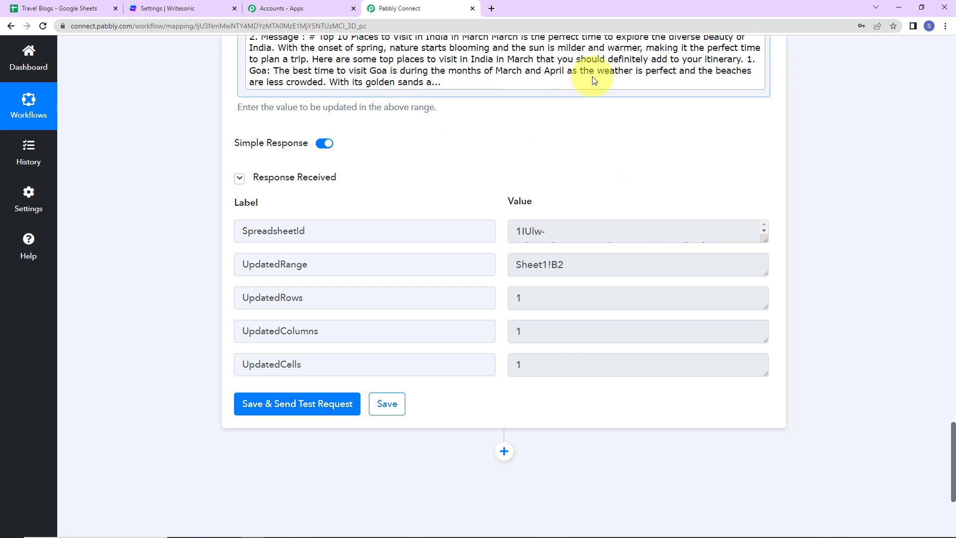
click(81, 8)
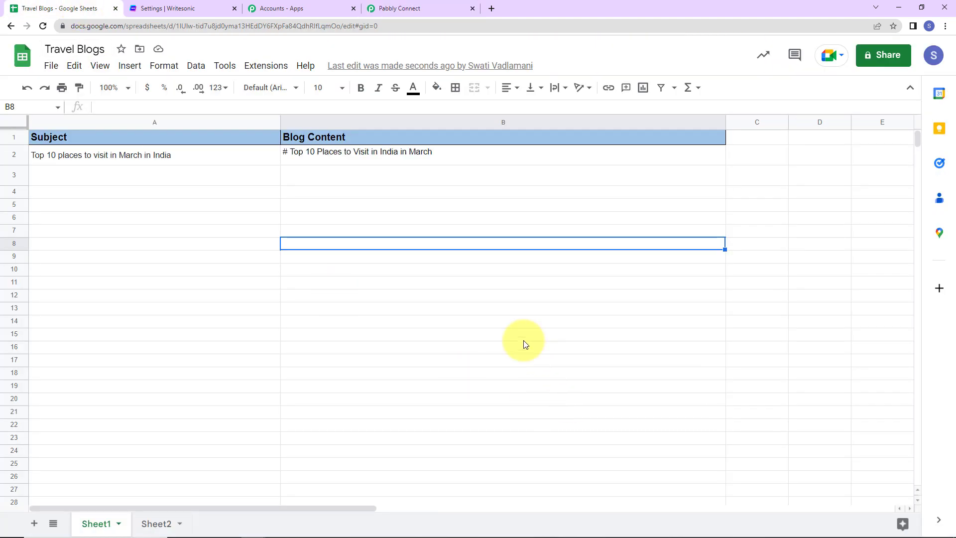
double_click(465, 159)
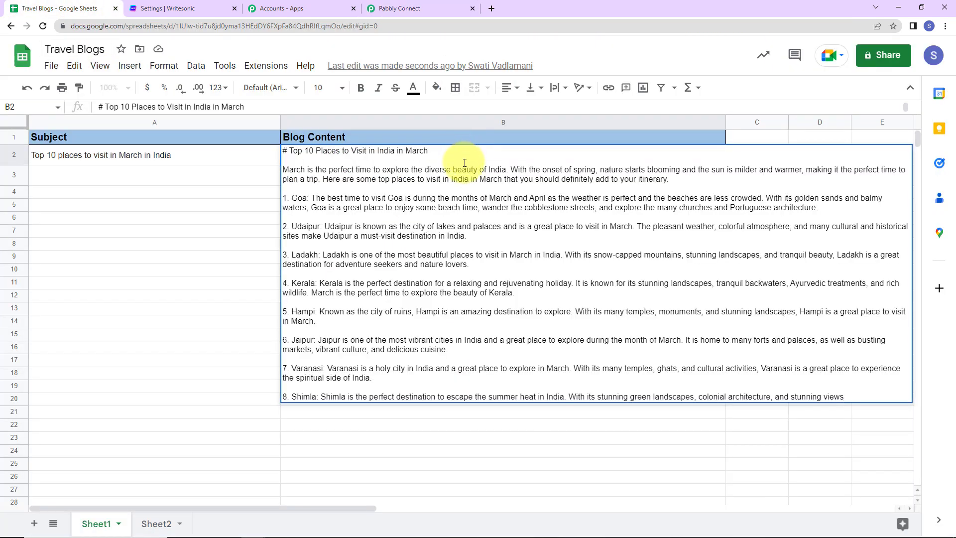
click(491, 468)
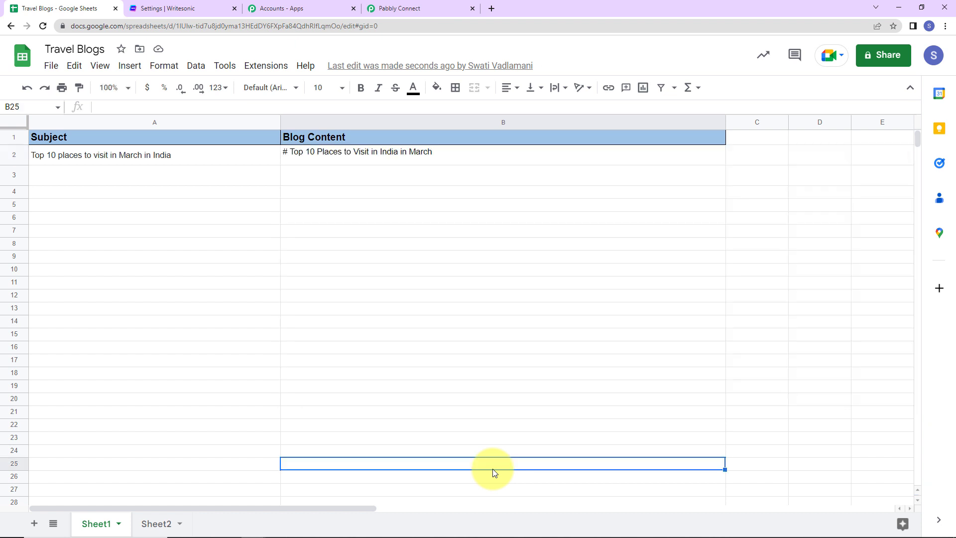
Enter "Best place to do paragliding in India" as a new subject in cell A3.
click(61, 182)
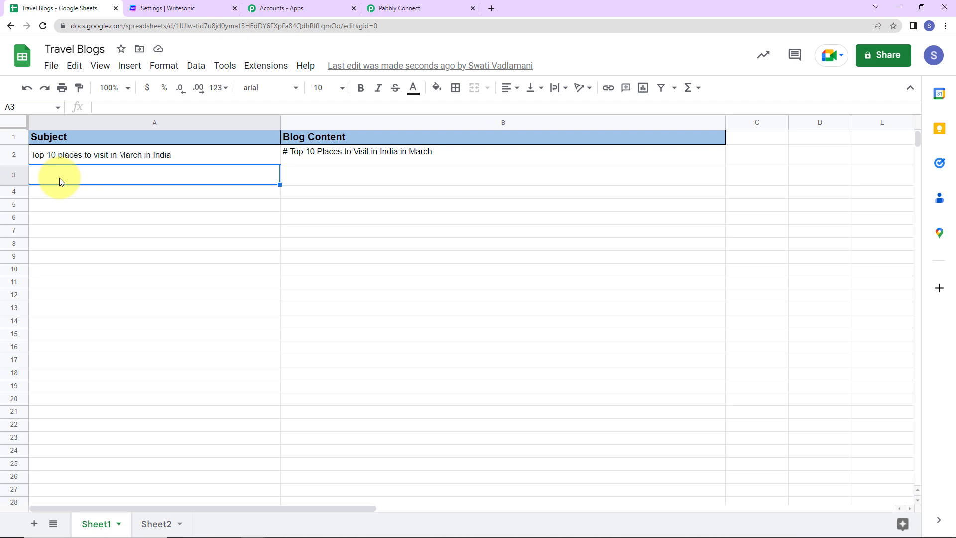
text(Best p)
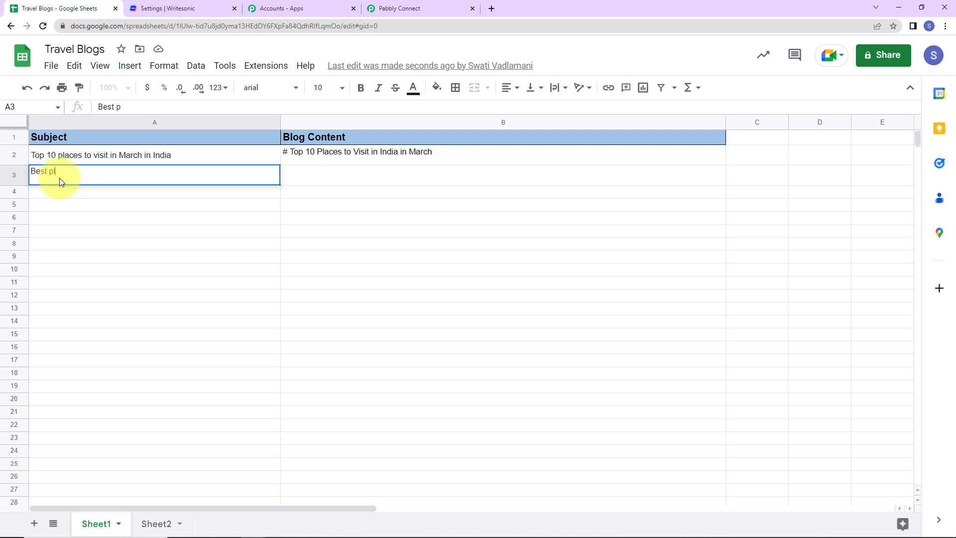
text(lace to do paraglidig)
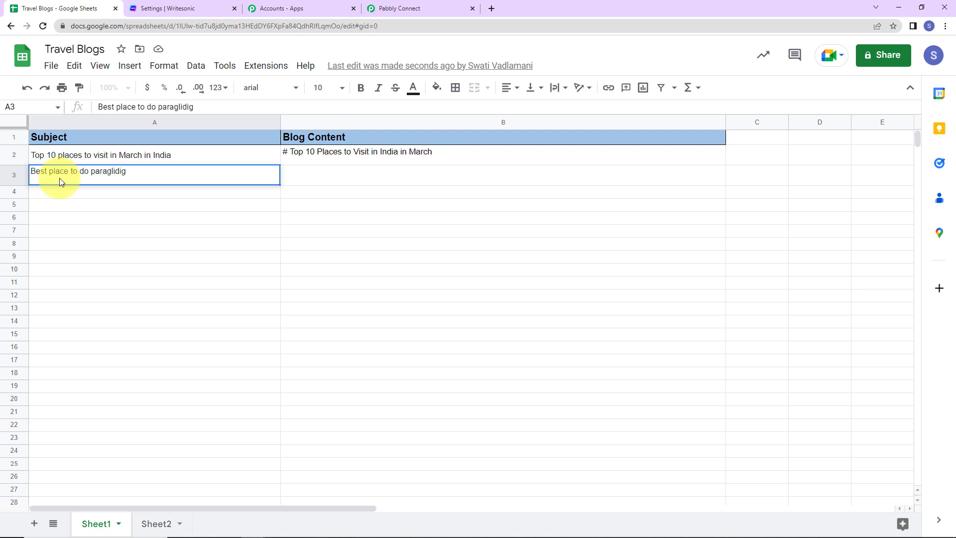
key(BackSpace)
text(ng in India)
key(Return)
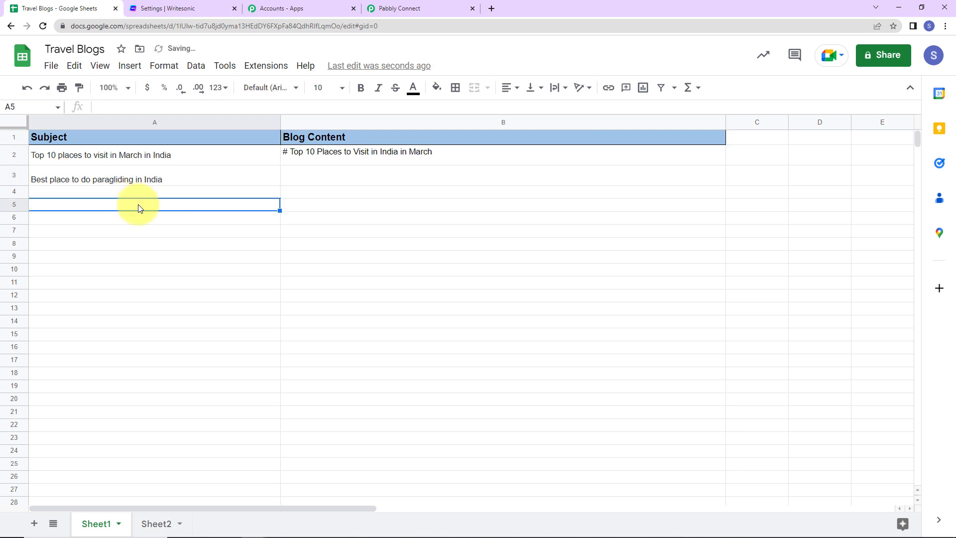
Review the subject in cell A3 and read the blog content generated for it in cell B3.
click(178, 173)
double_click(178, 173)
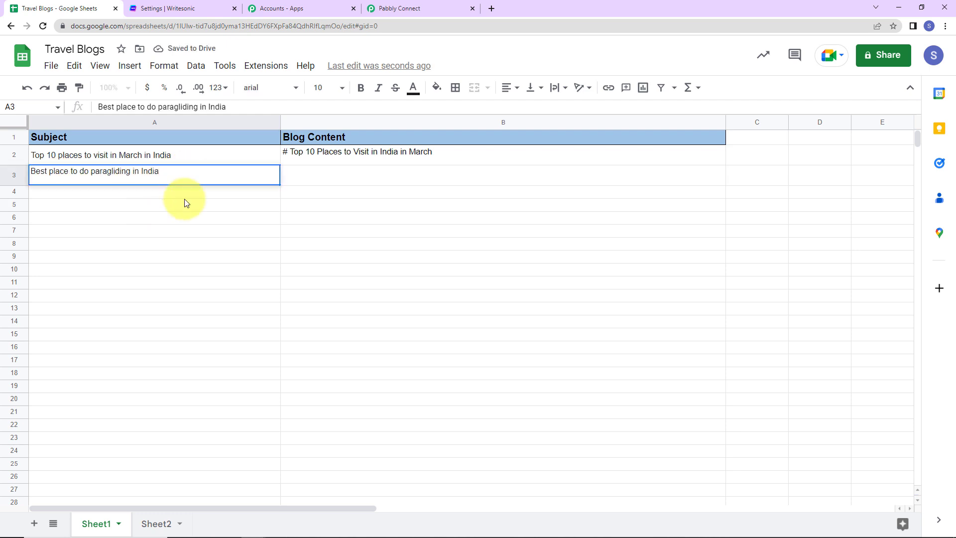
click(188, 218)
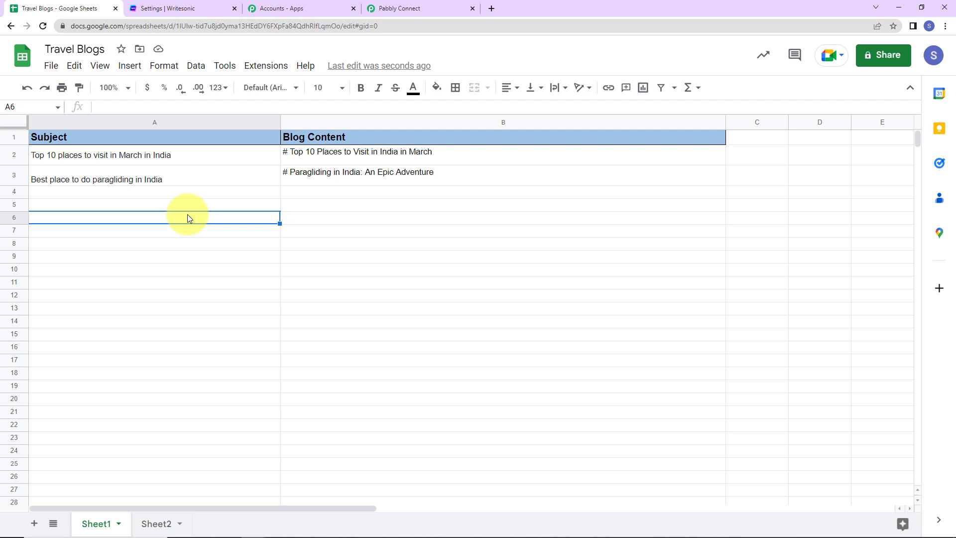
double_click(457, 181)
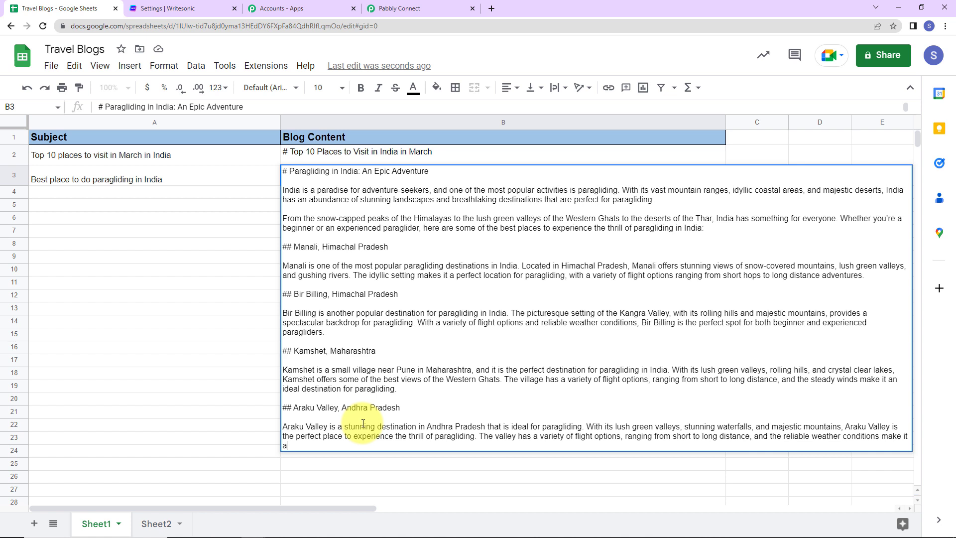
click(265, 398)
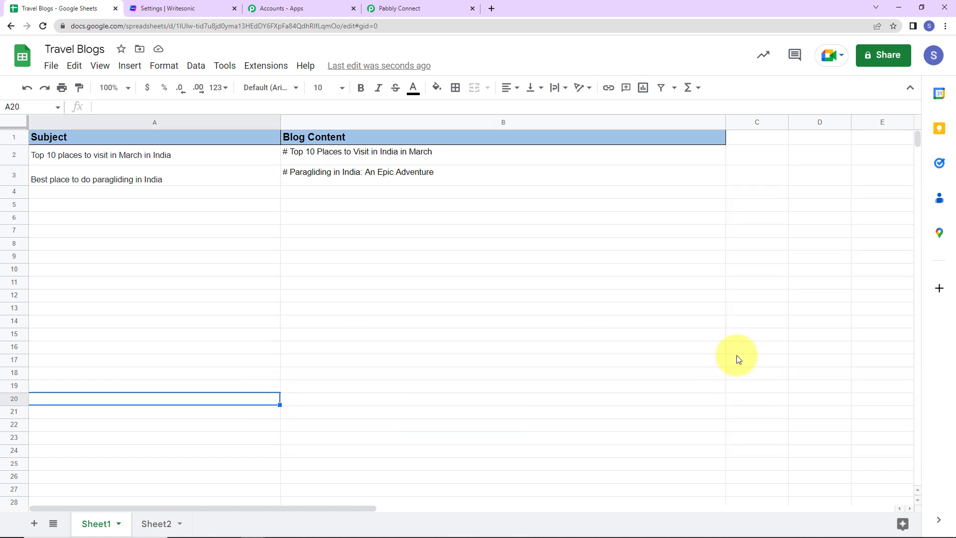
Switch to Pabbly Connect and collapse the trigger and both action steps to review the whole workflow.
click(431, 12)
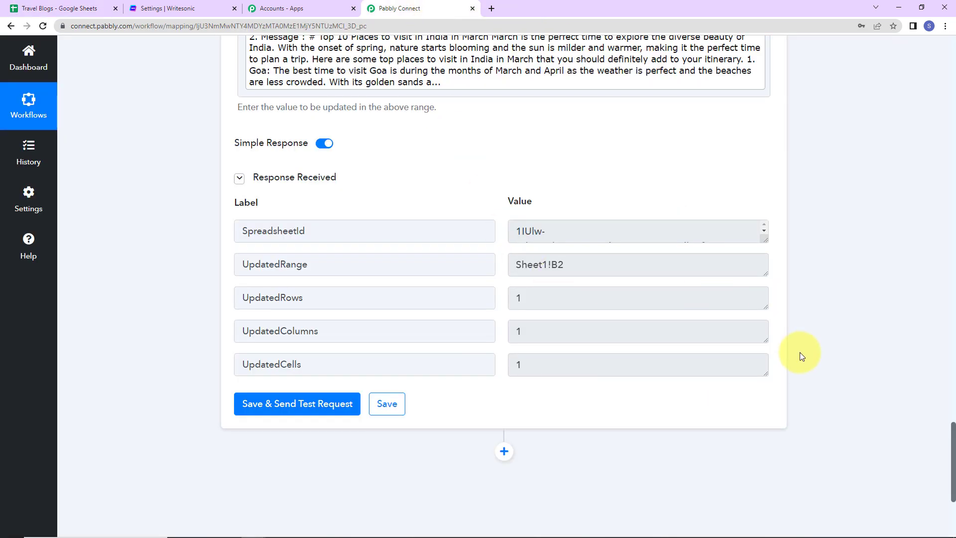
drag(950, 438, 921, 21)
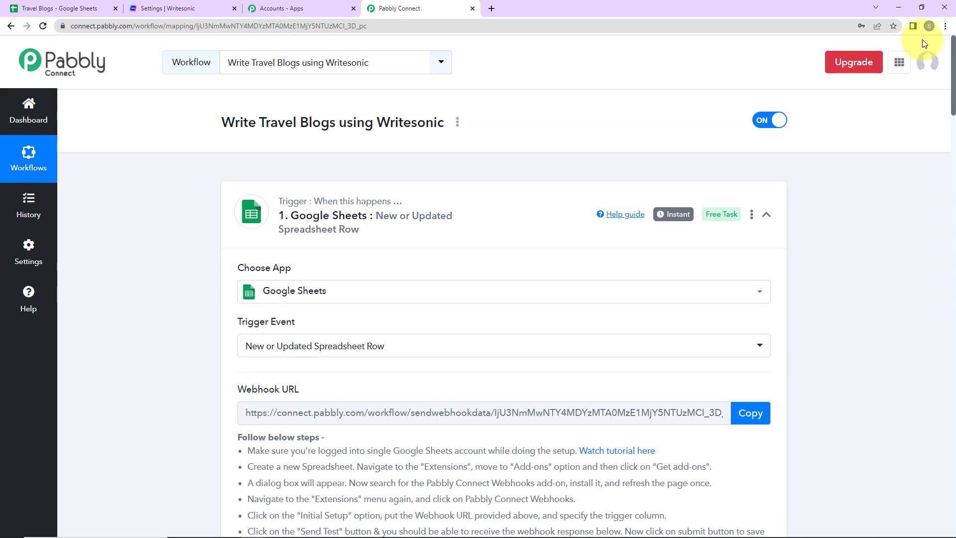
click(768, 217)
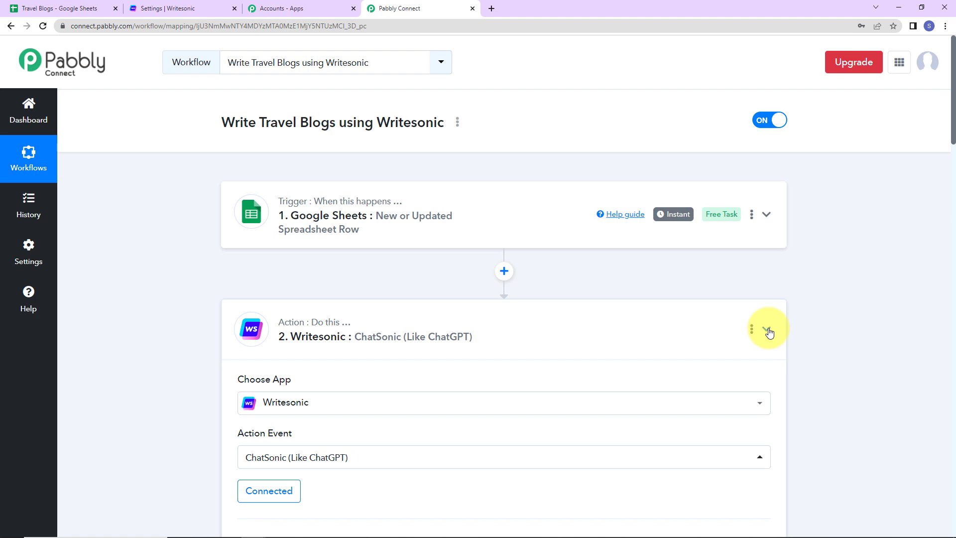
click(768, 331)
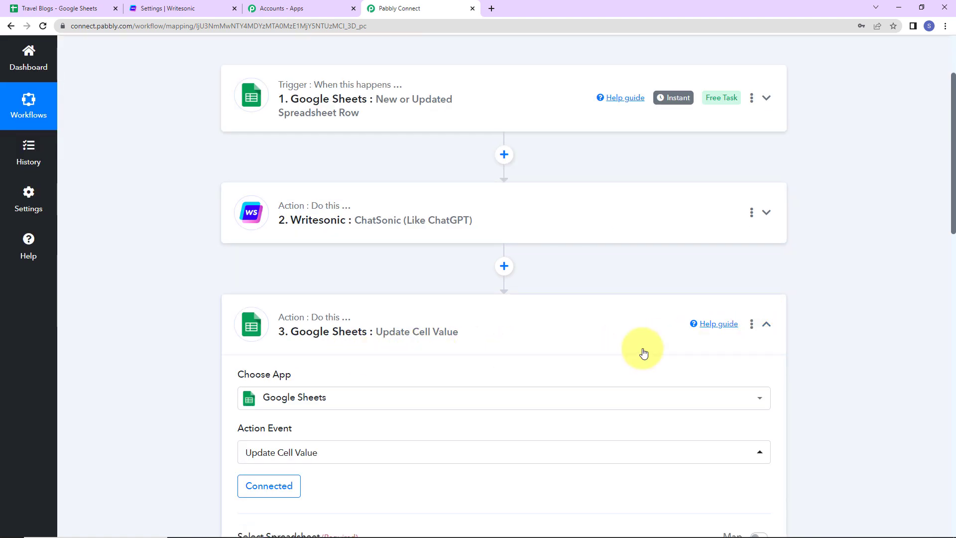
click(767, 324)
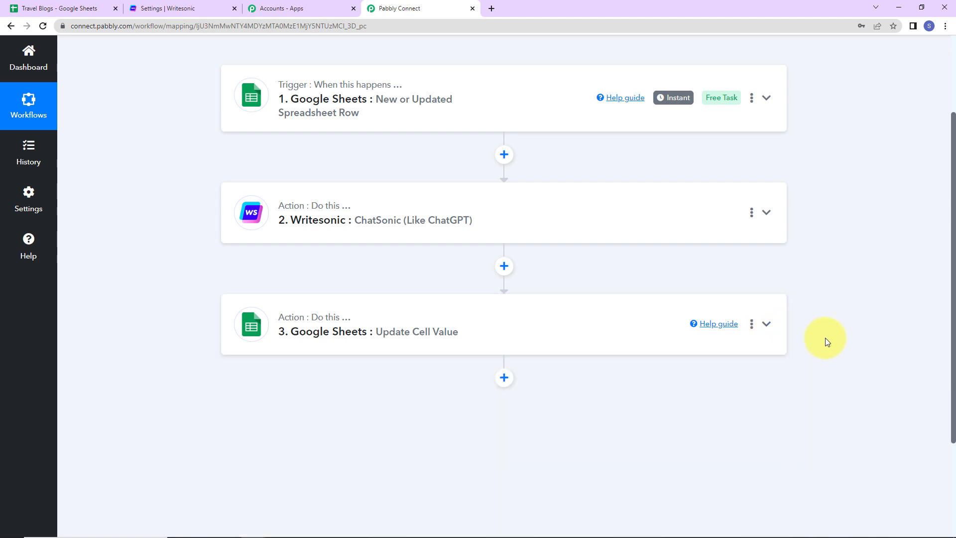
scroll(825, 337, up, 3)
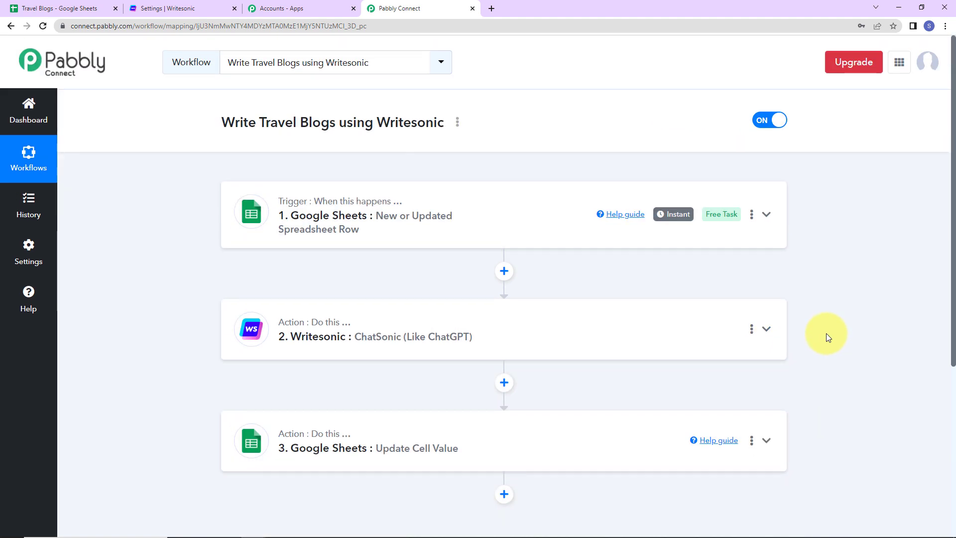